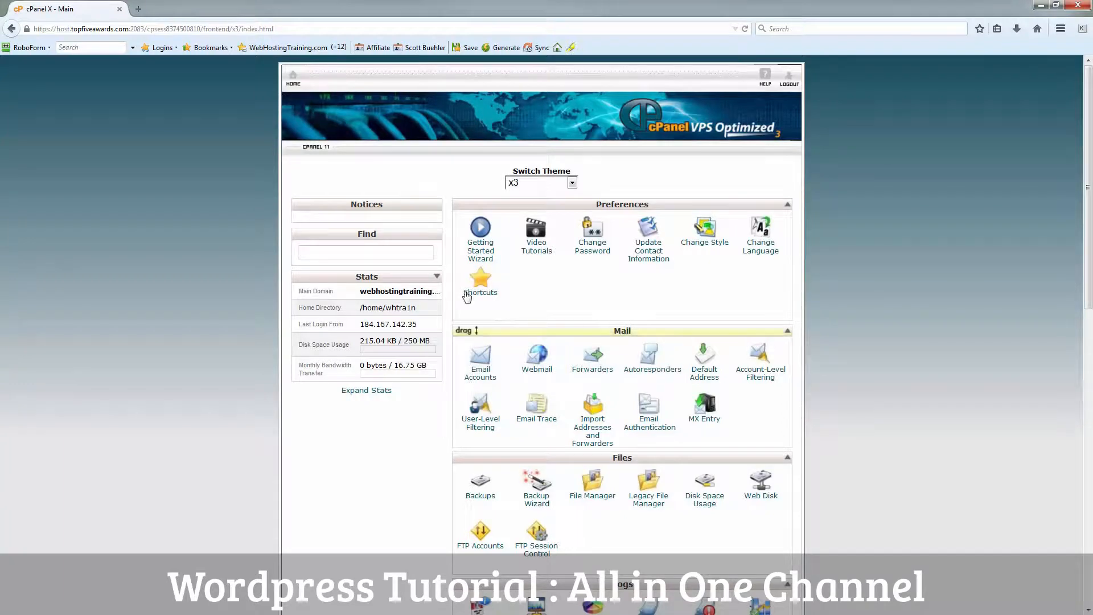
# Step: Open a new empty Firefox tab next to the cPanel x3 main page
pyautogui.click(139, 9)
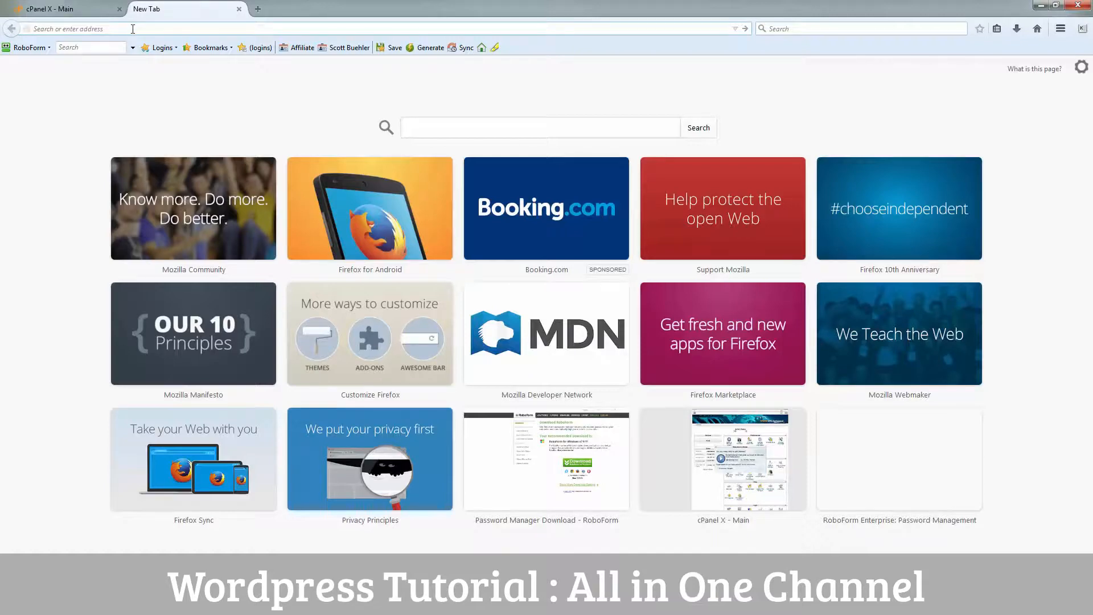
# Step: Download wordpress-4.1.zip from wordpress.org and save it to the Desktop
pyautogui.write('wordpress.org')
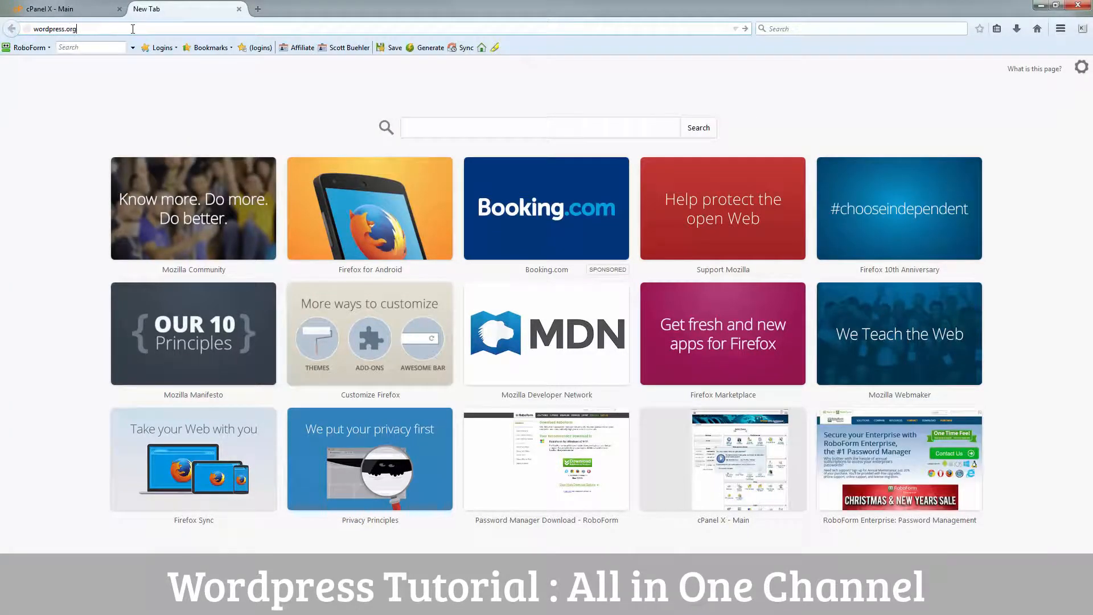
pyautogui.press('Return')
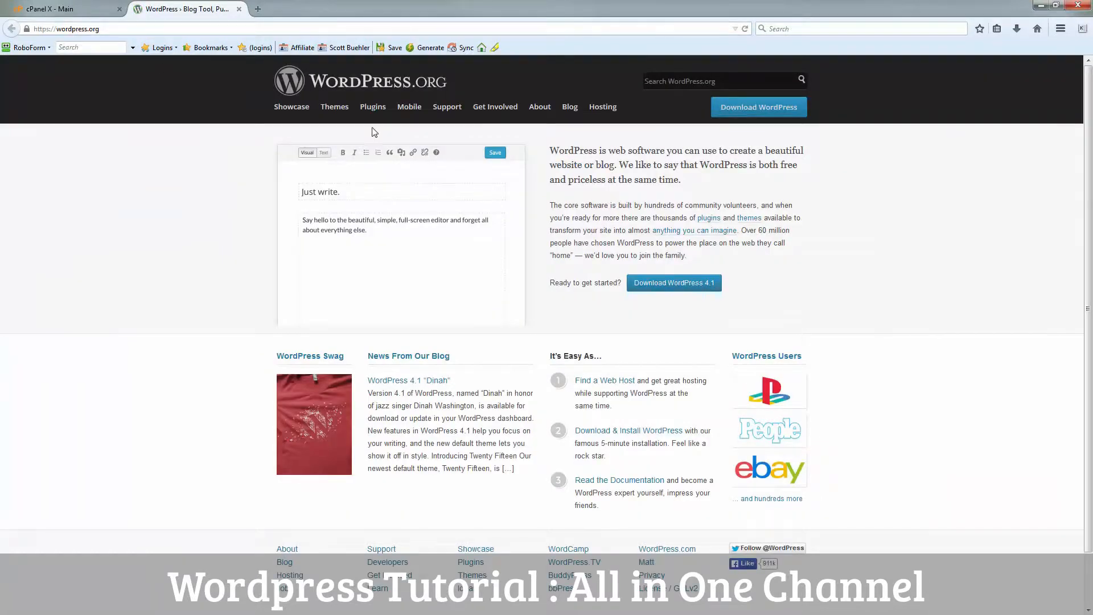
pyautogui.click(674, 289)
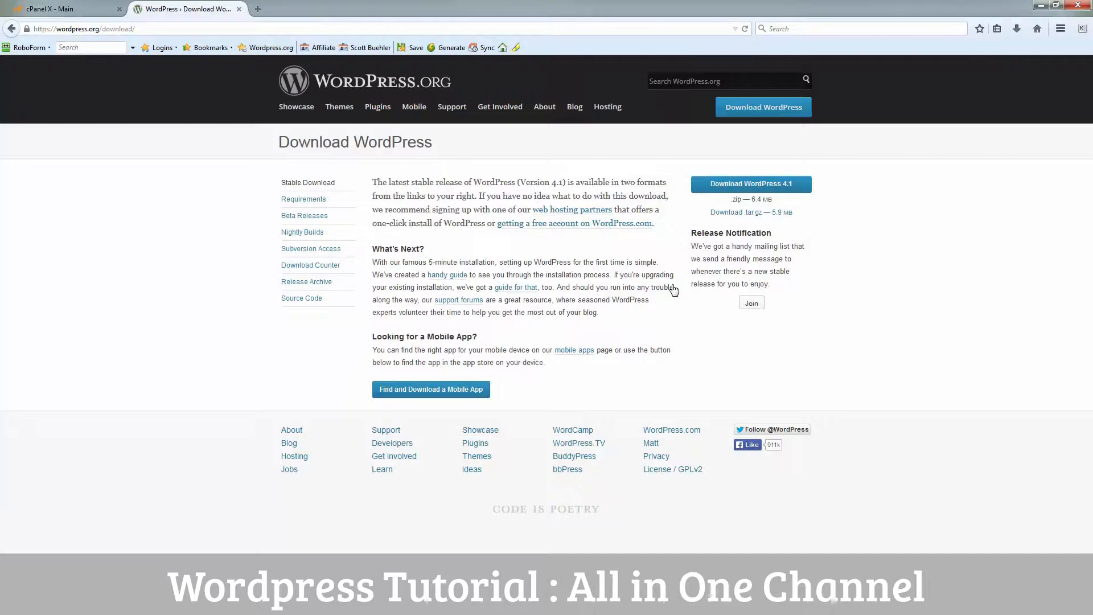
pyautogui.click(750, 191)
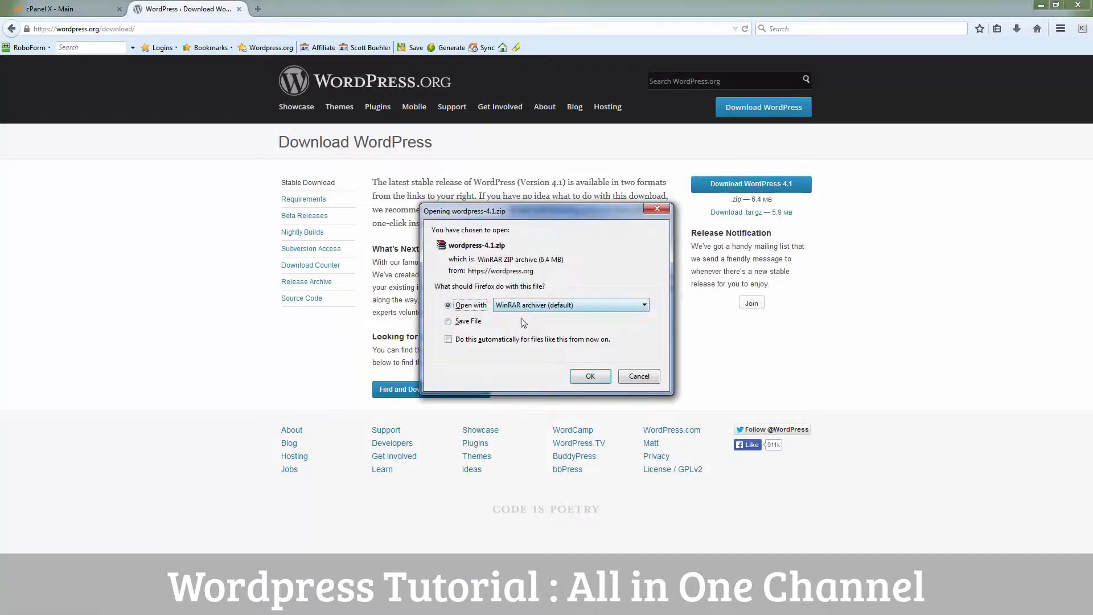
pyautogui.click(472, 323)
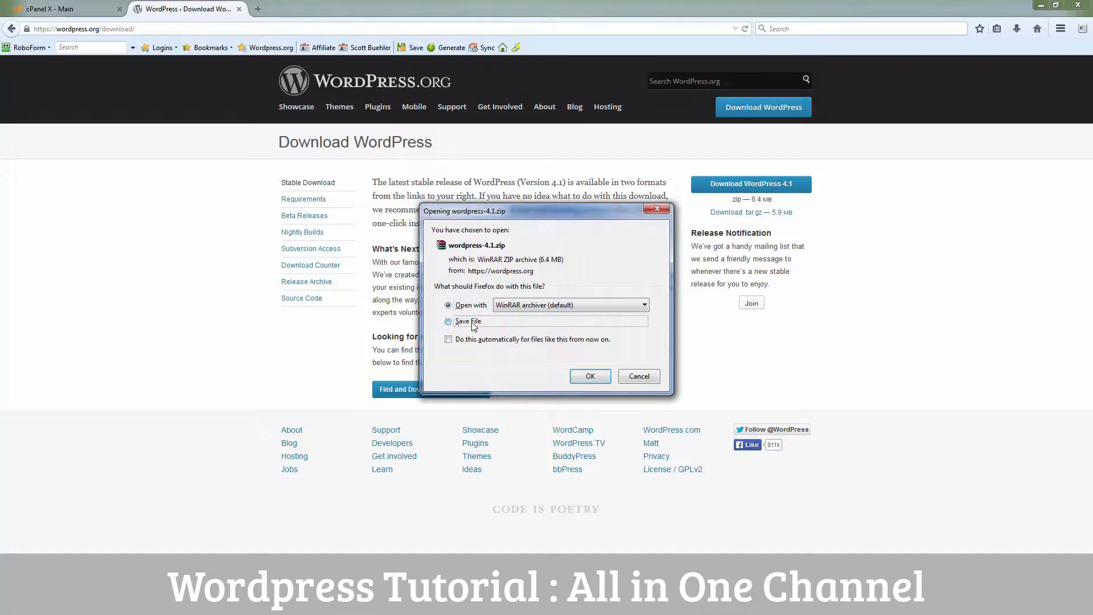
pyautogui.click(600, 381)
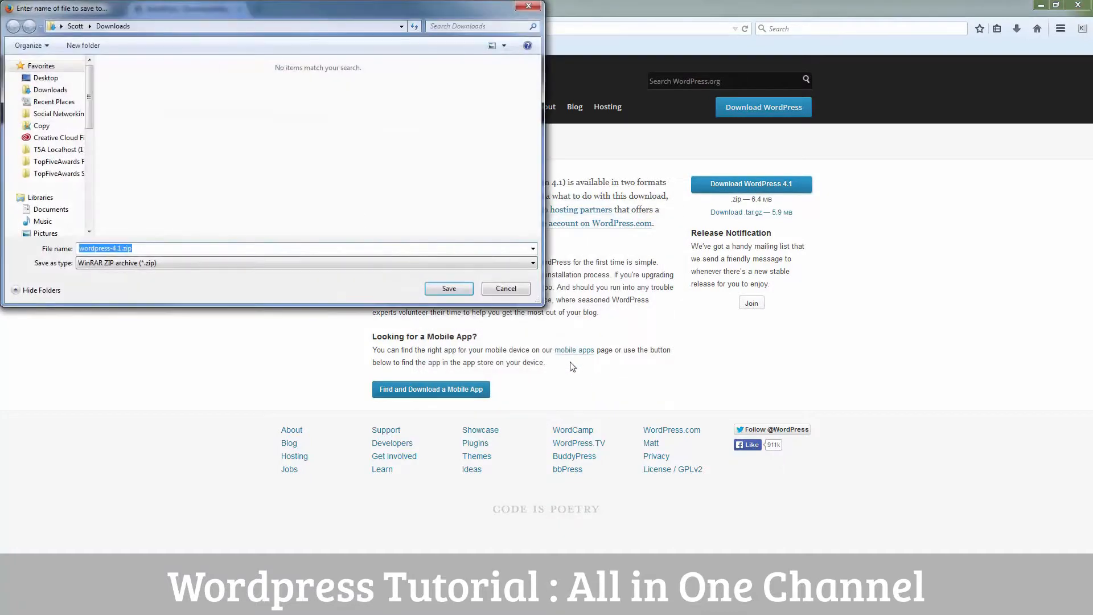
pyautogui.click(45, 78)
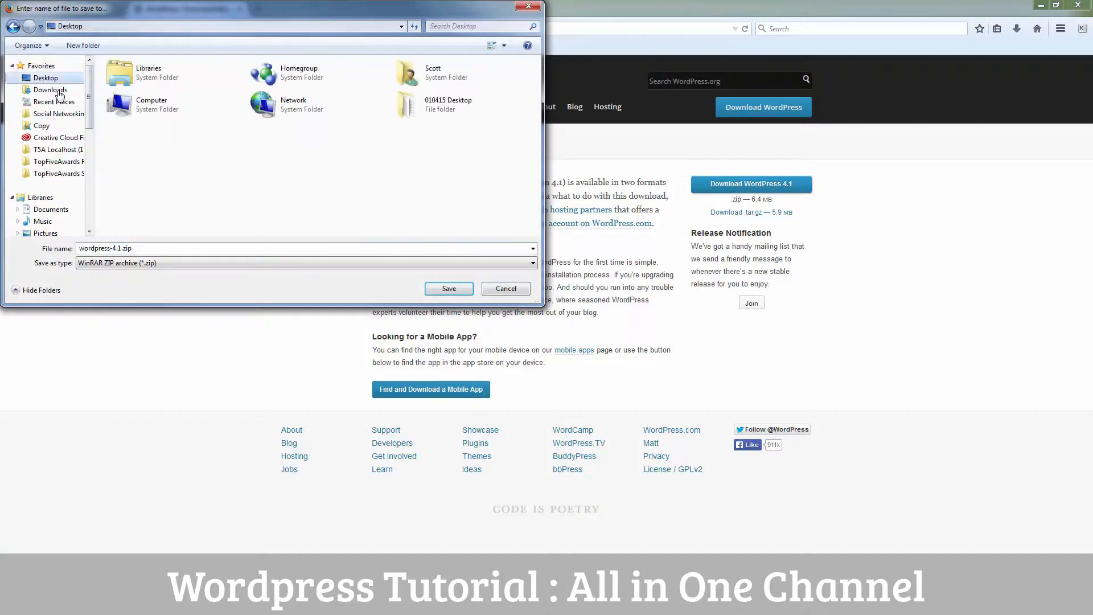
pyautogui.click(449, 289)
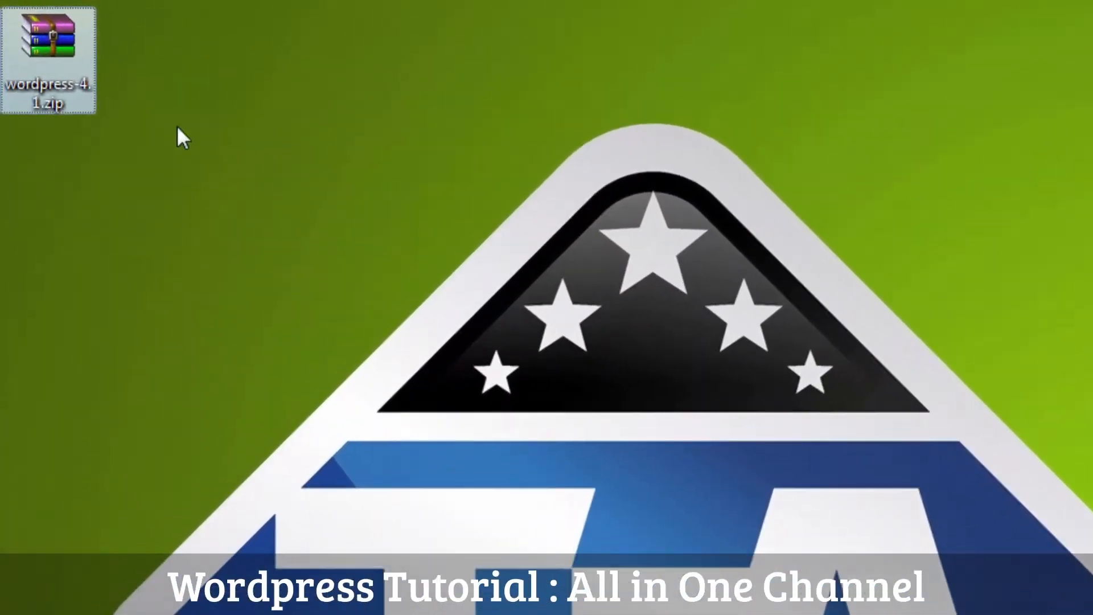
# Step: Extract wordpress-4.1.zip to Desktop\wordpress-4.1\ and bring the extracted folder's window into view
pyautogui.moveTo(45, 41); pyautogui.dragTo(50, 138)
pyautogui.moveTo(64, 179); pyautogui.dragTo(64, 179)
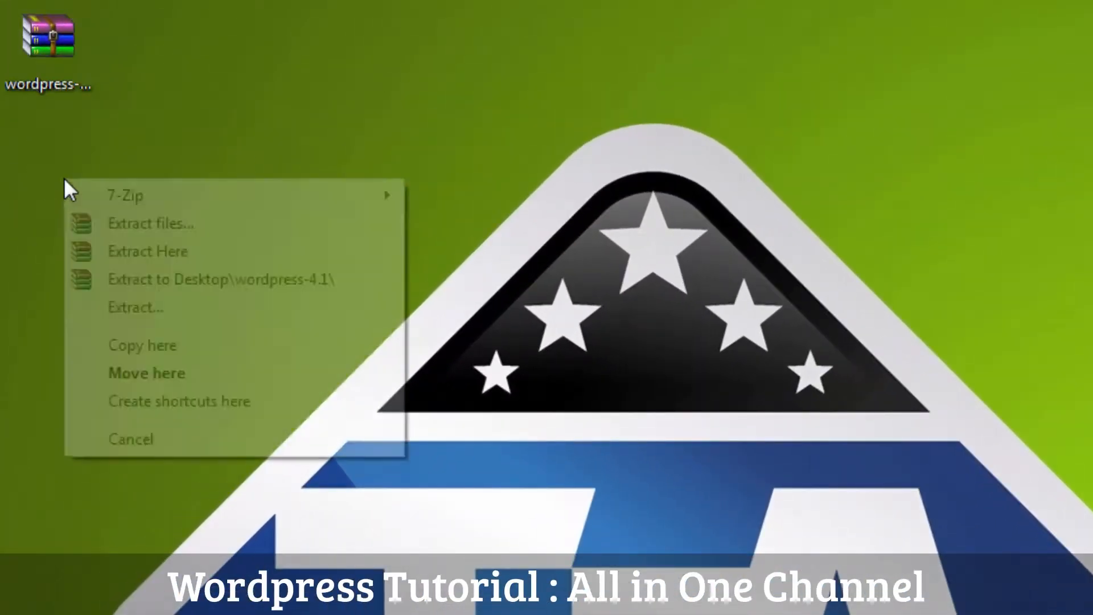
pyautogui.click(173, 274)
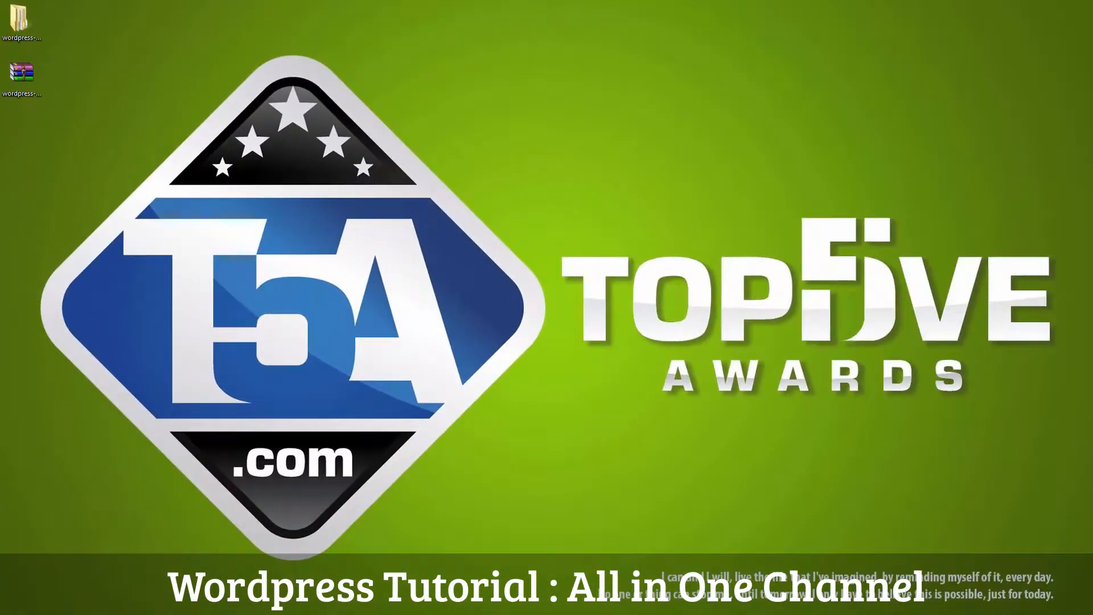
pyautogui.moveTo(1092, 142); pyautogui.dragTo(852, 77)
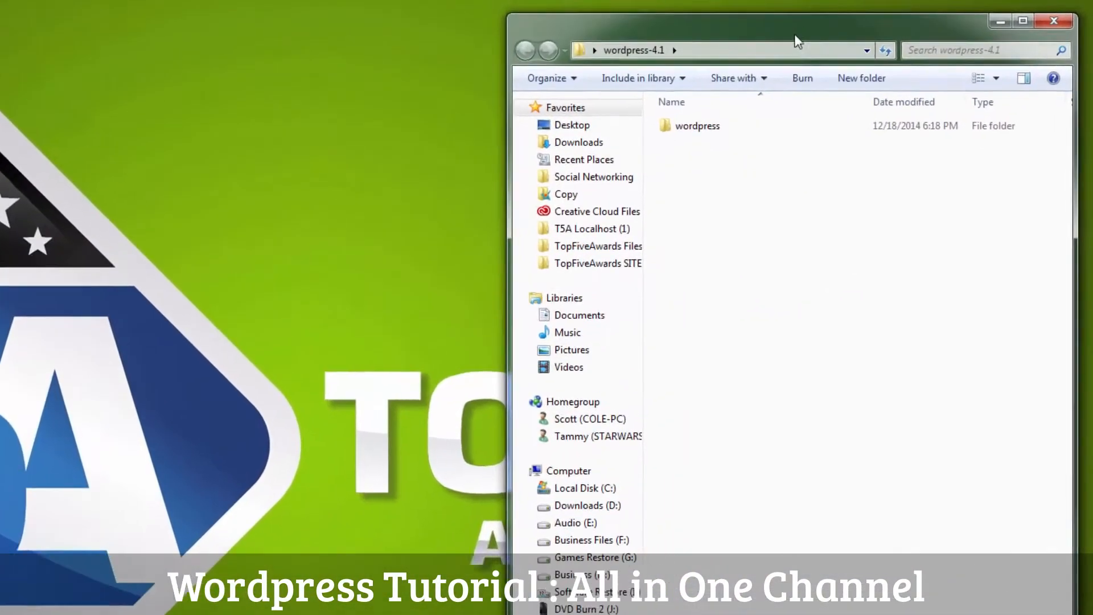
# Step: Rename wp-config-sample.php in the wordpress folder to wp-config.php
pyautogui.click(780, 149)
pyautogui.doubleClick(617, 155)
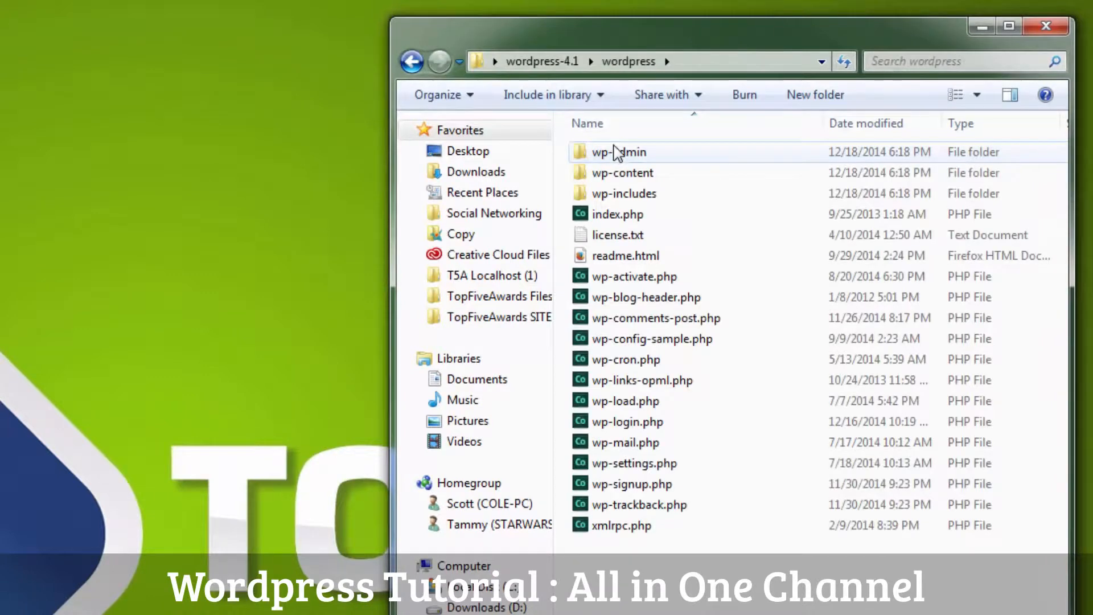
pyautogui.click(633, 344)
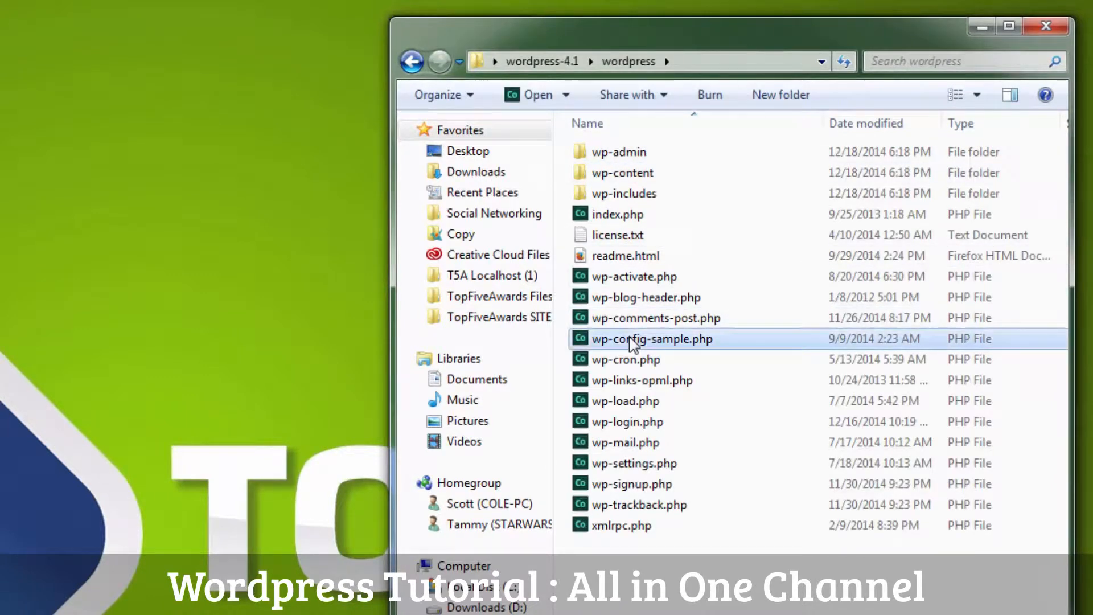
pyautogui.click(632, 343)
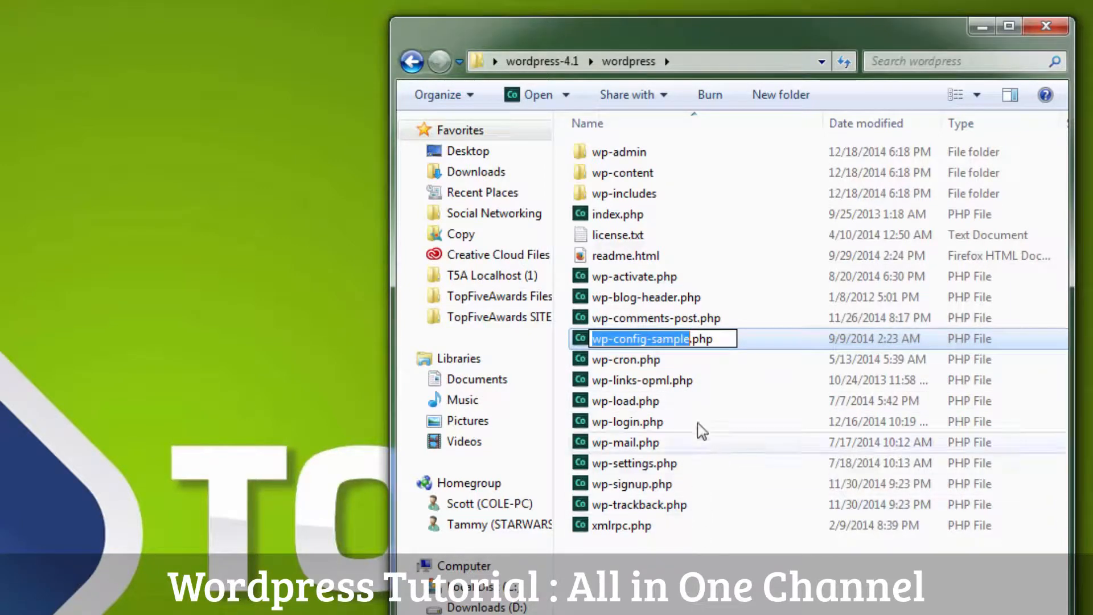
pyautogui.press('Right')
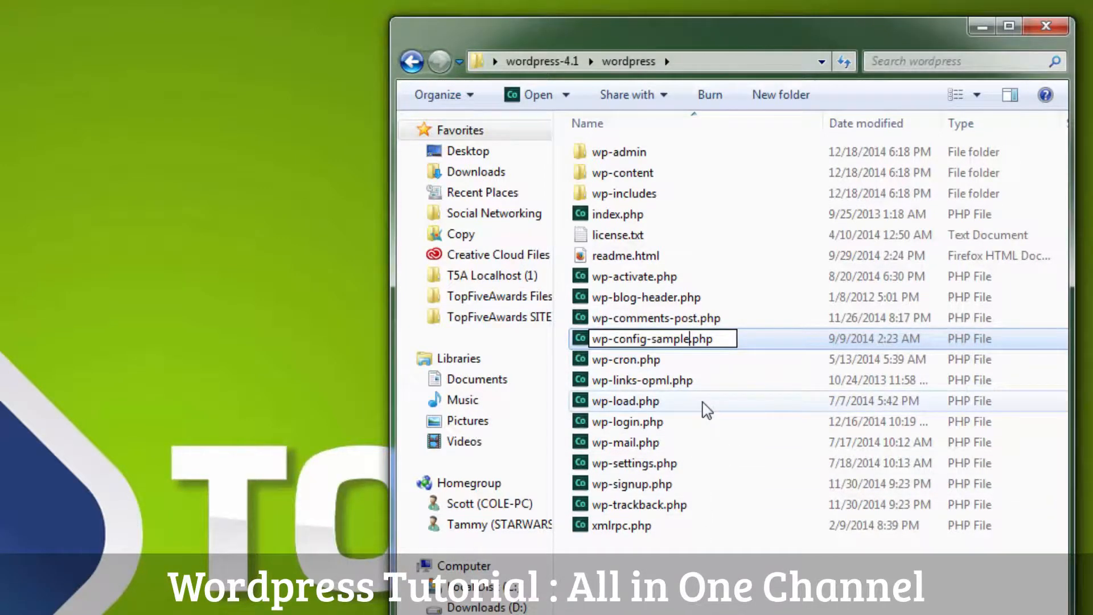
pyautogui.press('BackSpace')
pyautogui.press('BackSpace')
pyautogui.press('BackSpace')
pyautogui.press('BackSpace')
pyautogui.press('BackSpace')
pyautogui.press('BackSpace')
pyautogui.press('BackSpace')
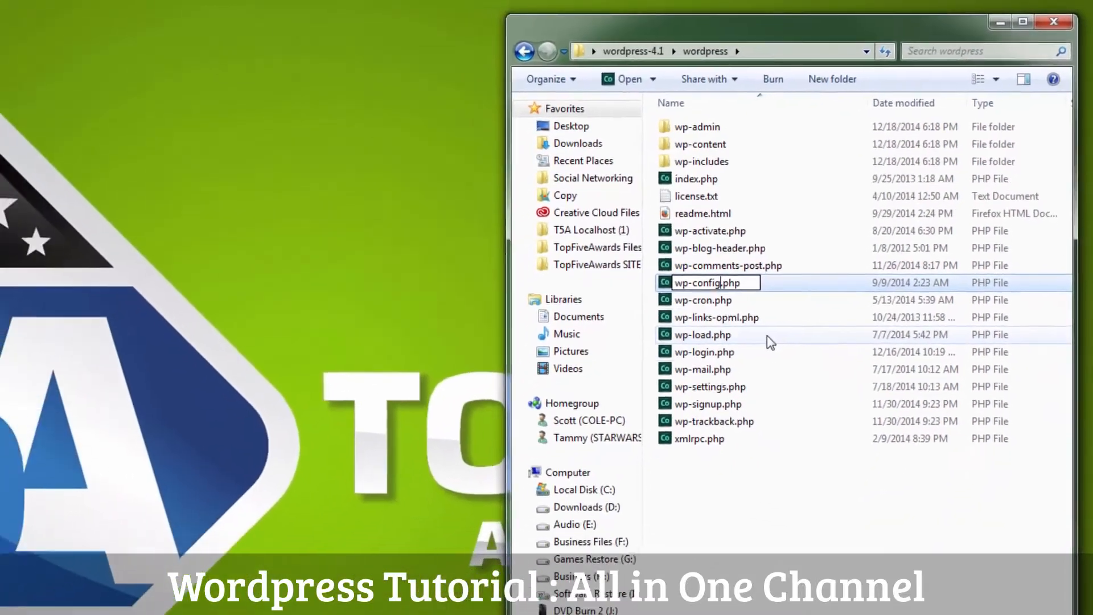
pyautogui.press('Return')
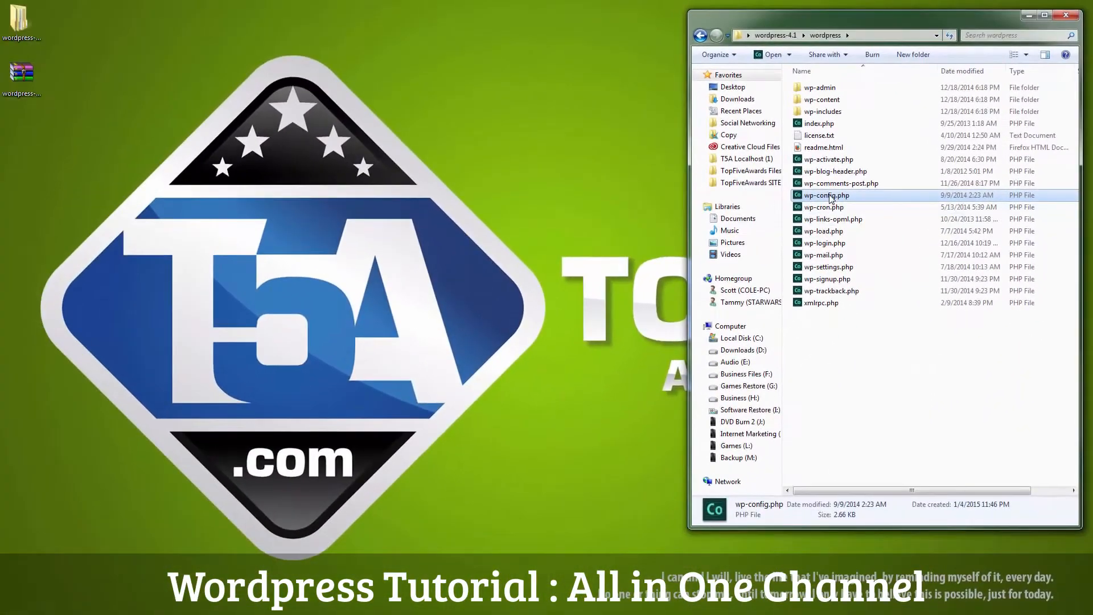
# Step: Copy wp-config.php onto the desktop and close the folder window
pyautogui.moveTo(602, 188); pyautogui.dragTo(95, 142)
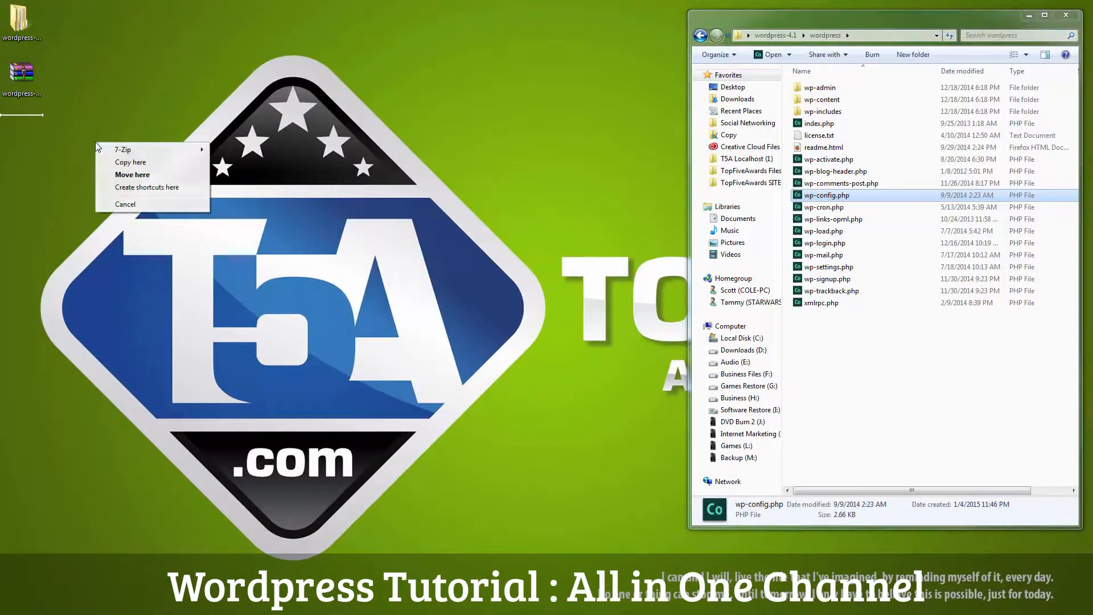
pyautogui.click(125, 163)
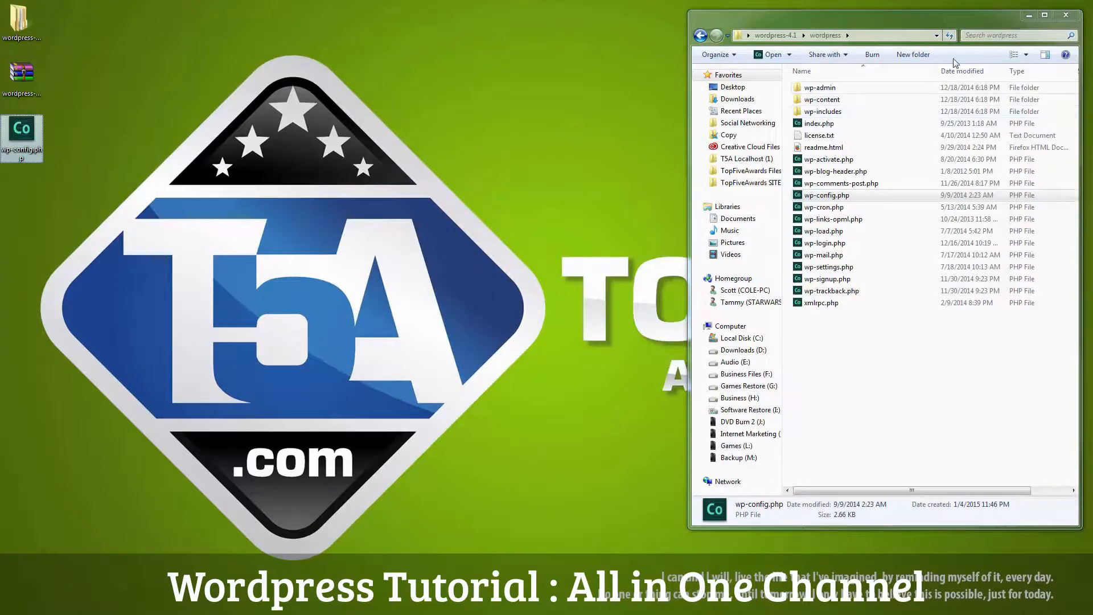
pyautogui.click(1066, 16)
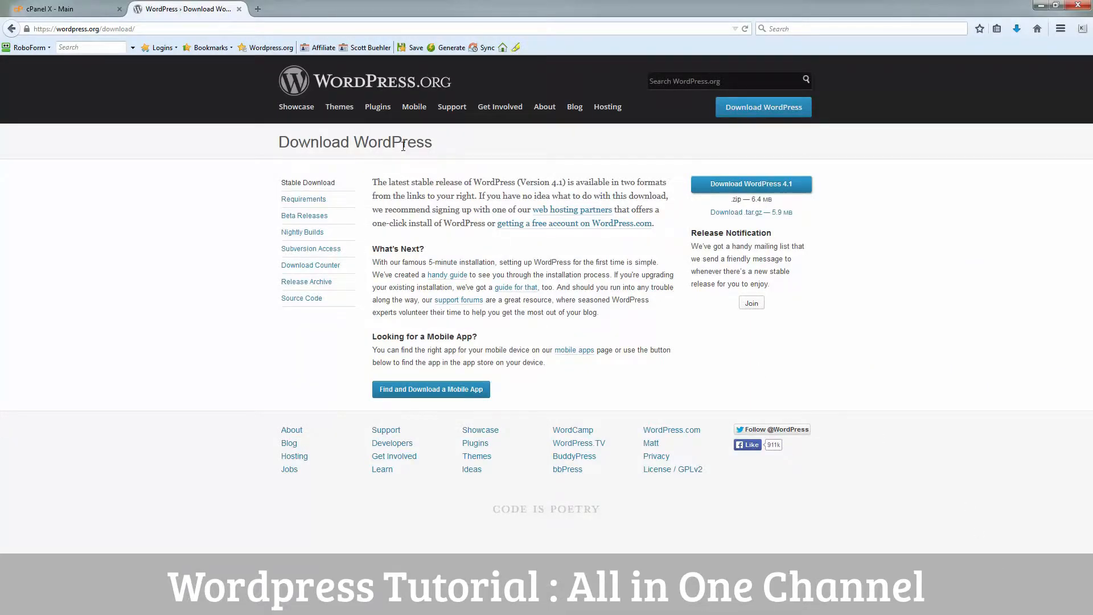
# Step: Close the WordPress tab, open File Manager at the public_html Web Root, and restore the browser window
pyautogui.click(239, 9)
pyautogui.scroll(-2, 598, 420)
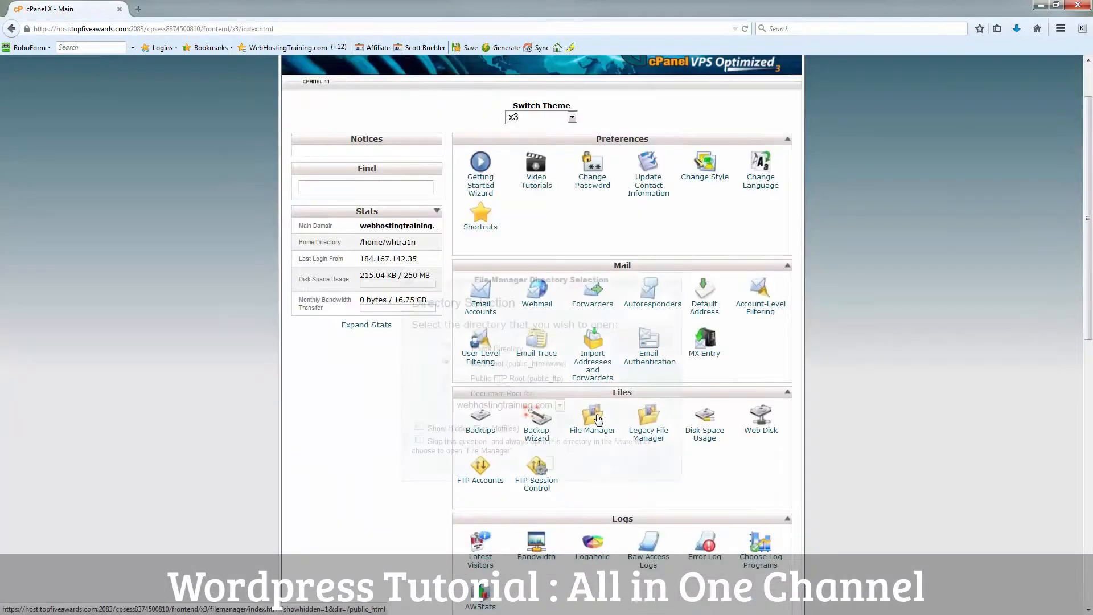
pyautogui.click(598, 420)
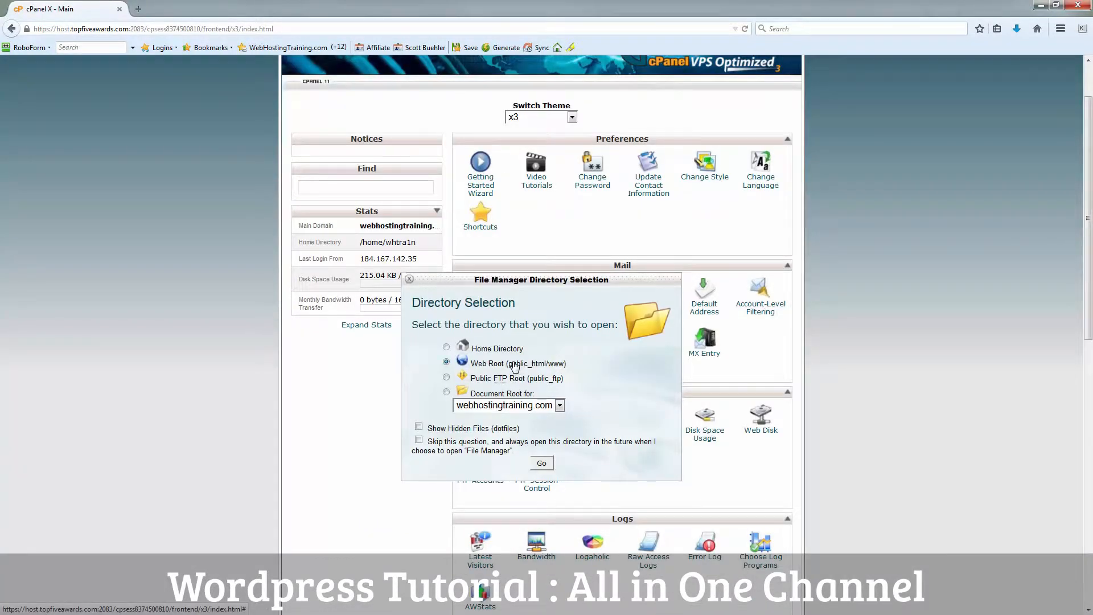
pyautogui.click(546, 465)
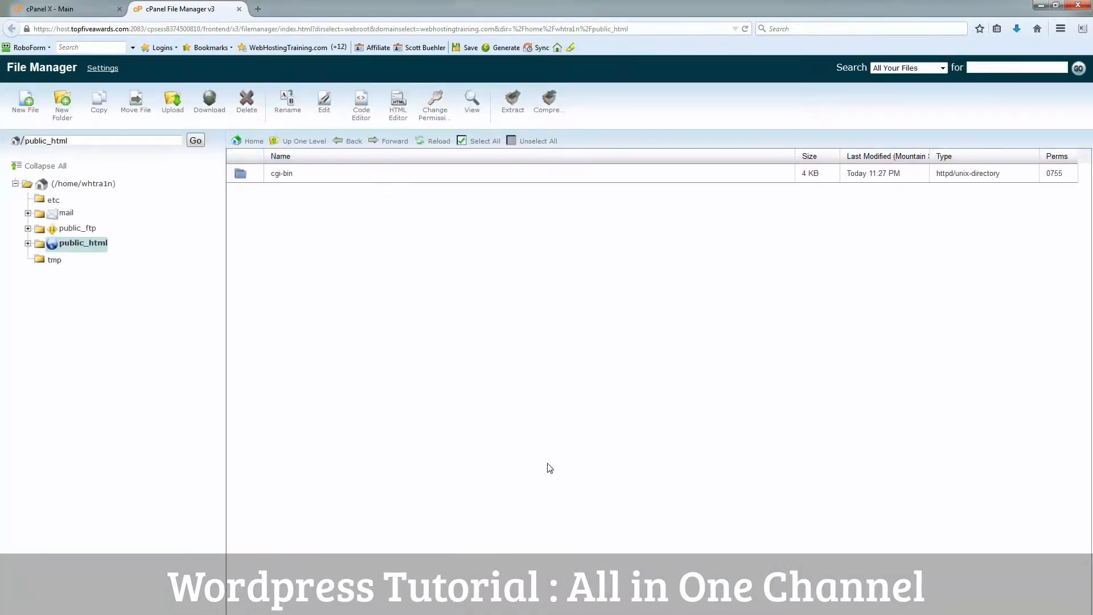
pyautogui.click(1060, 12)
pyautogui.moveTo(553, 21); pyautogui.dragTo(699, 33)
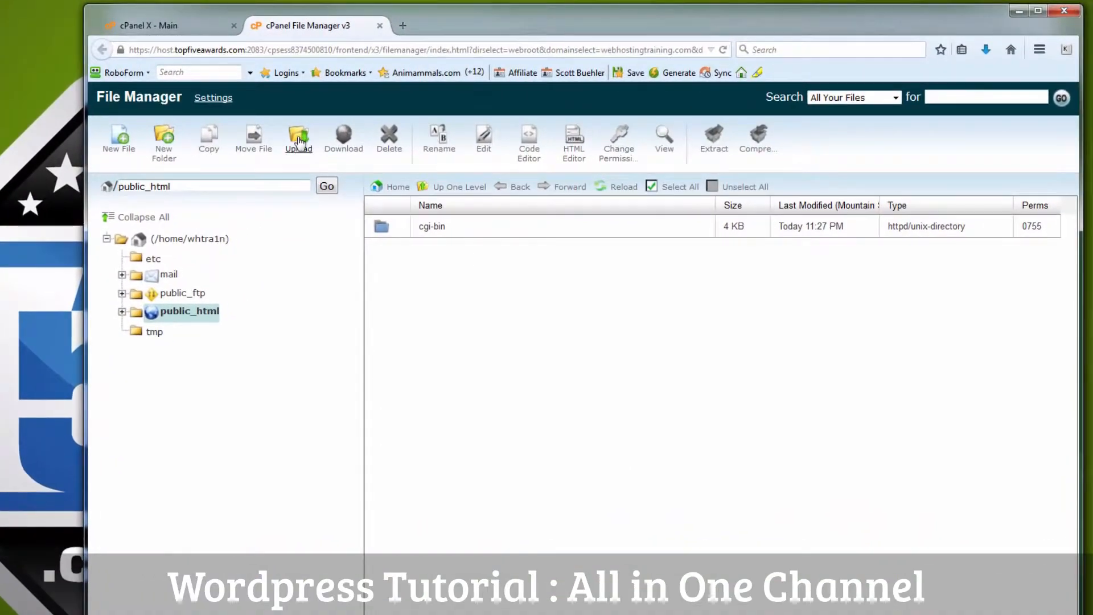
# Step: Upload wordpress-4.1.zip from the Desktop to public_html and reload the file list
pyautogui.click(298, 140)
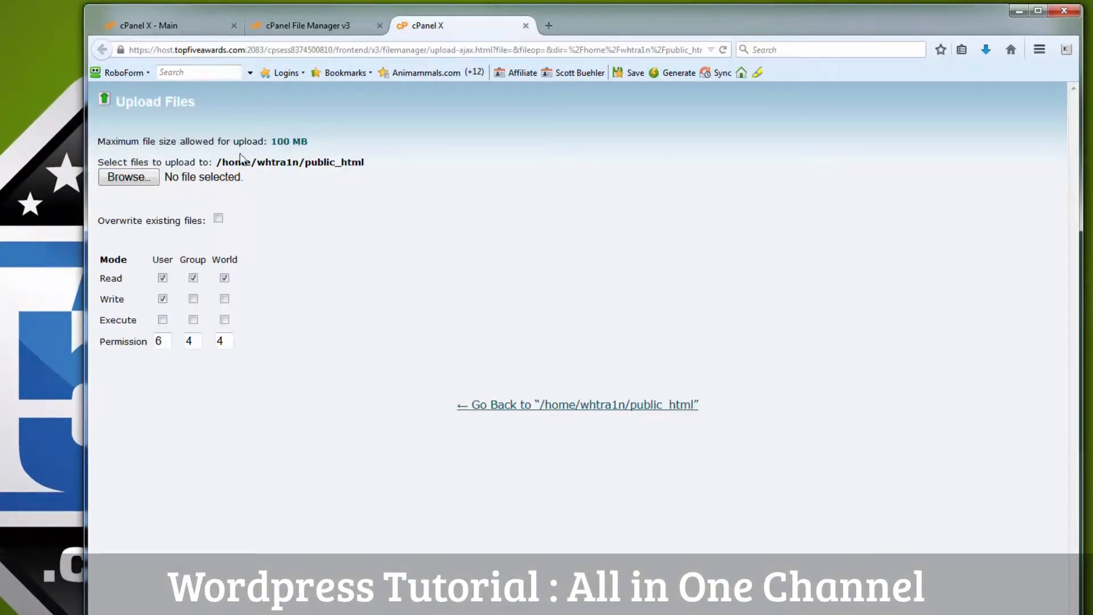
pyautogui.click(153, 180)
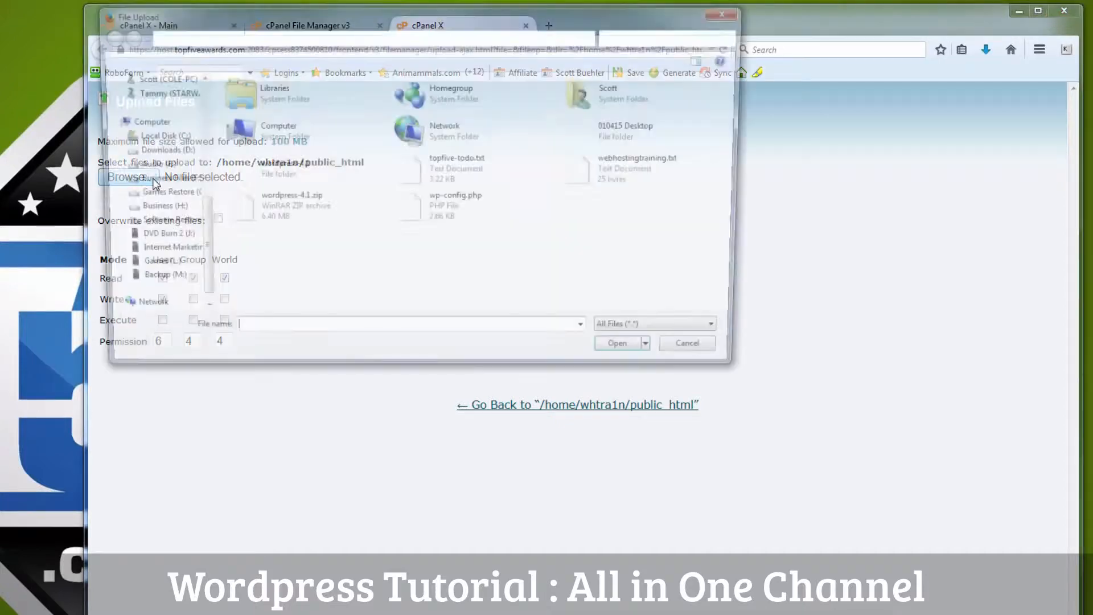
pyautogui.click(284, 210)
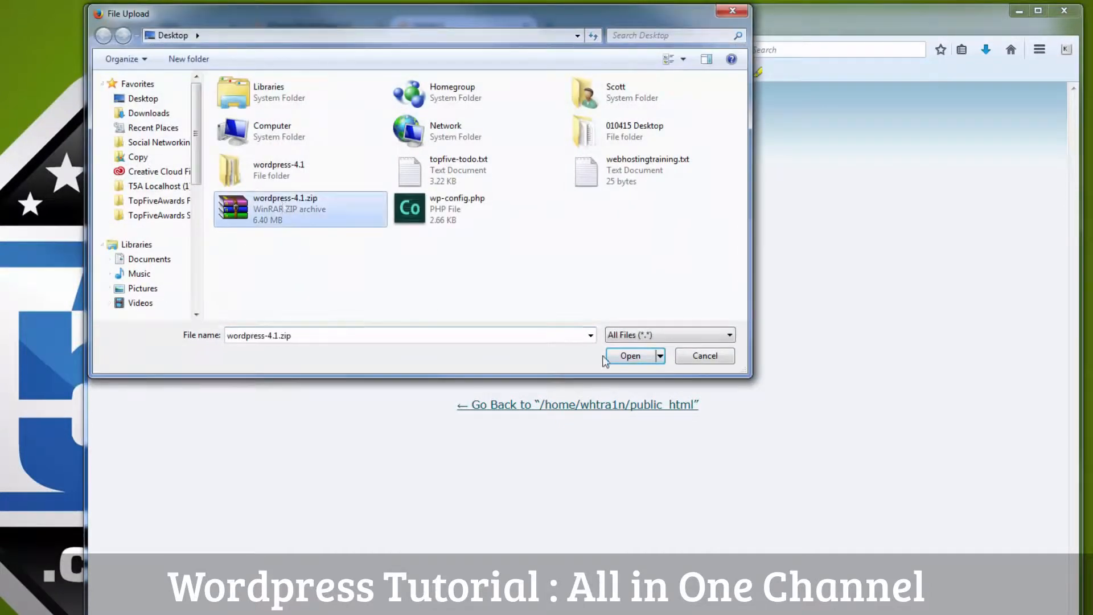
pyautogui.click(621, 358)
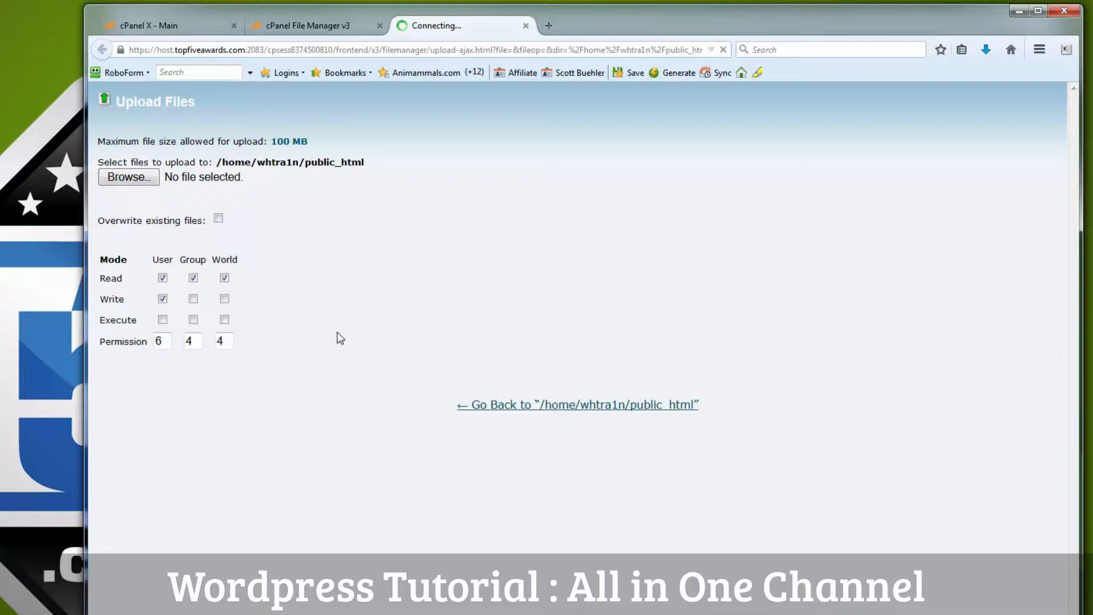
pyautogui.click(525, 25)
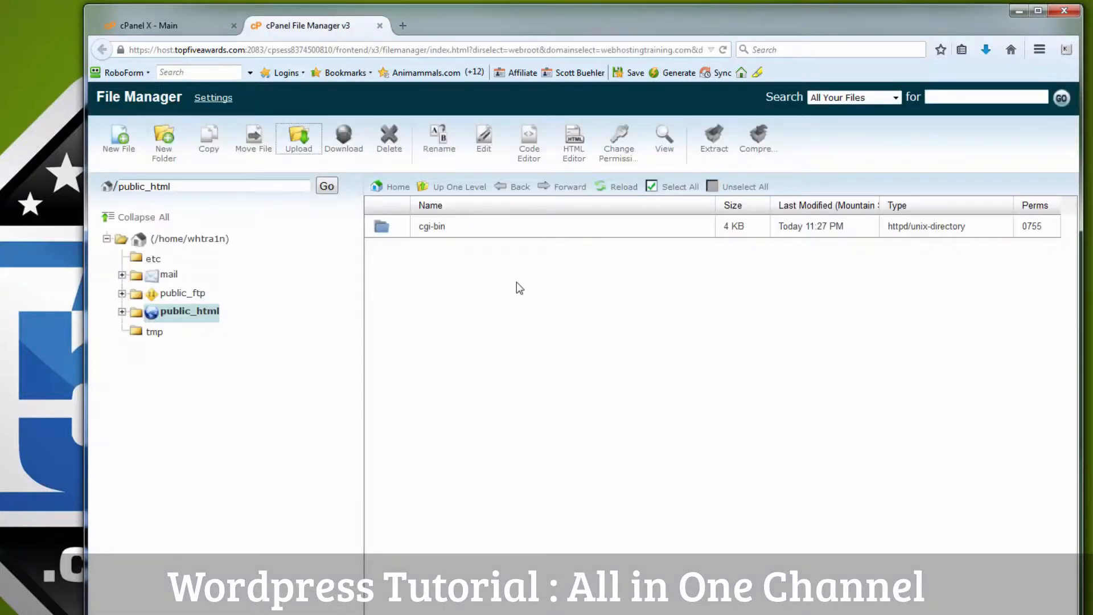
pyautogui.click(613, 191)
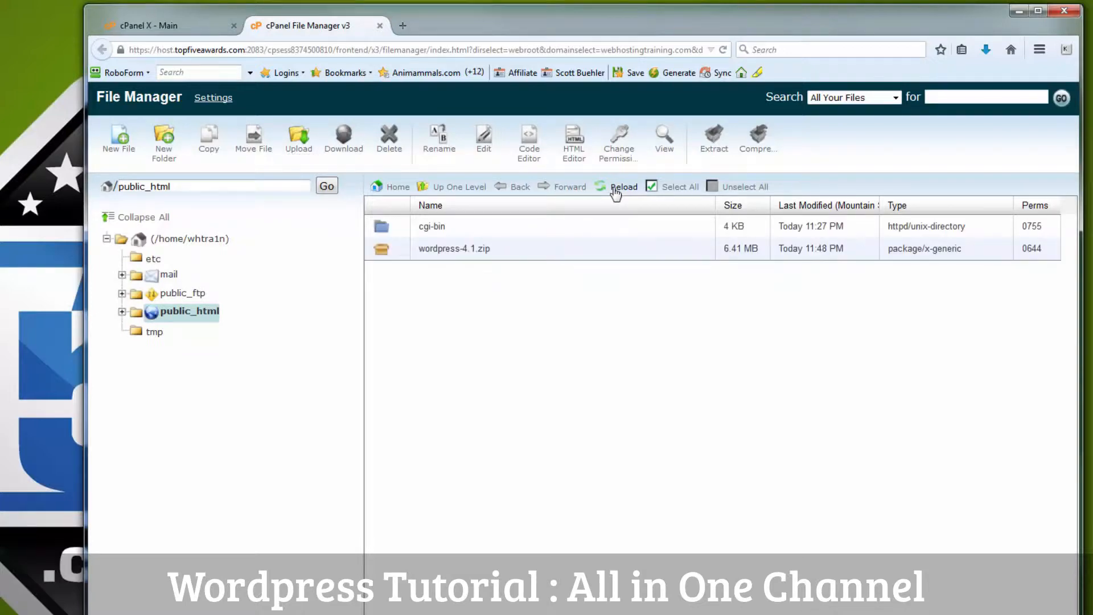
# Step: Extract wordpress-4.1.zip into public_html
pyautogui.click(504, 252)
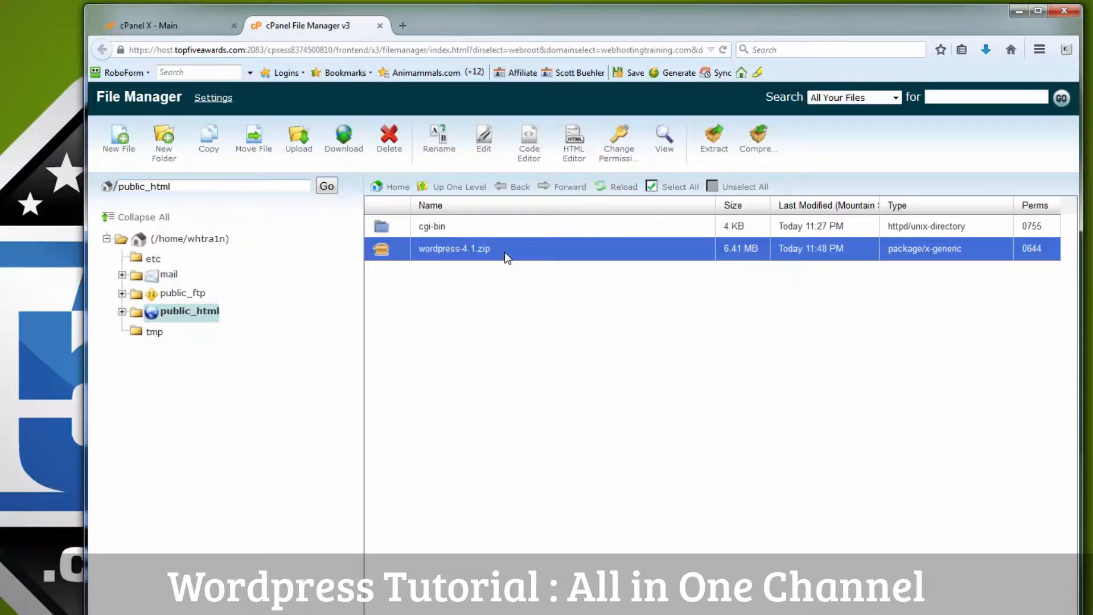
pyautogui.rightClick(507, 257)
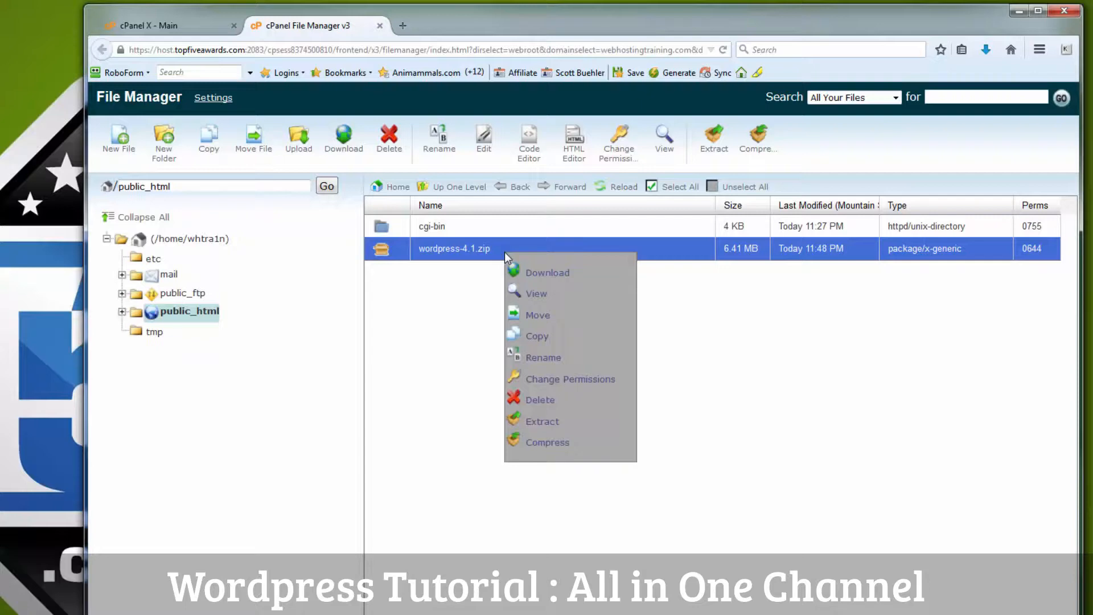
pyautogui.click(544, 421)
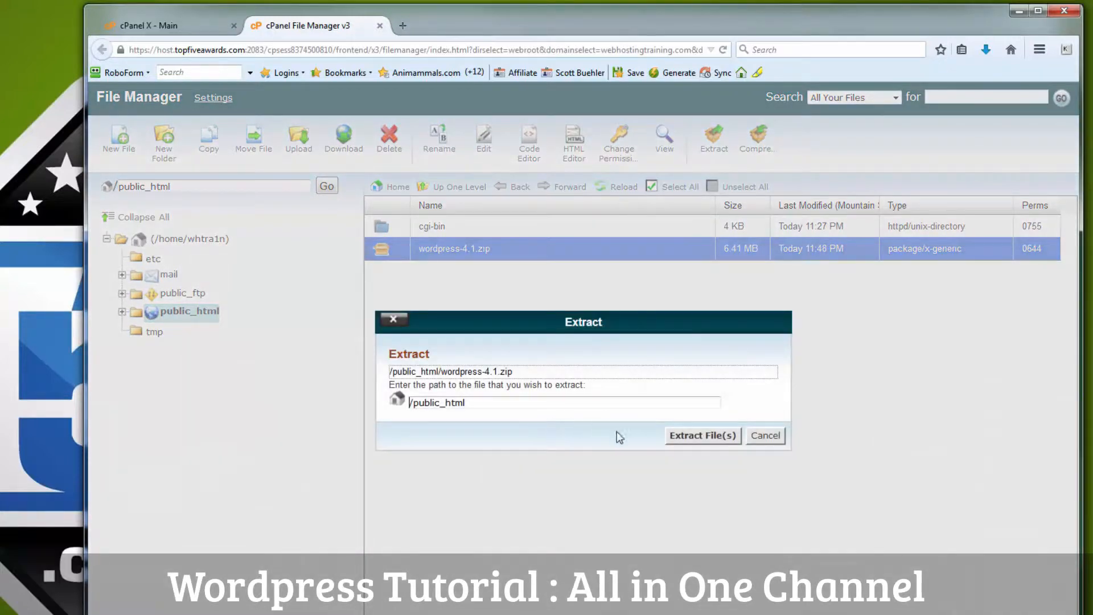
pyautogui.click(693, 439)
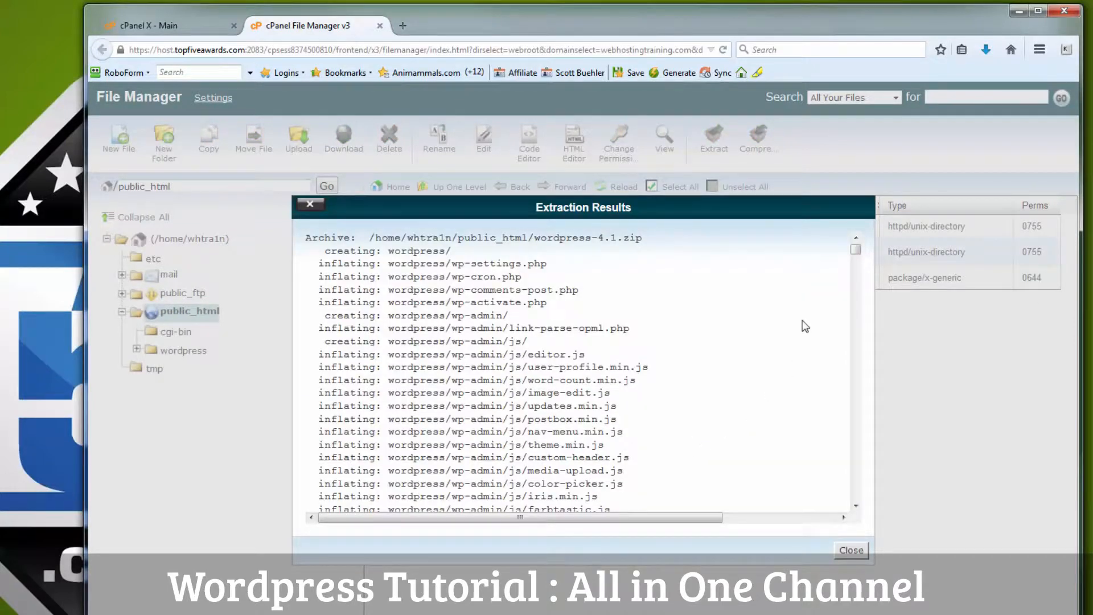
pyautogui.click(852, 550)
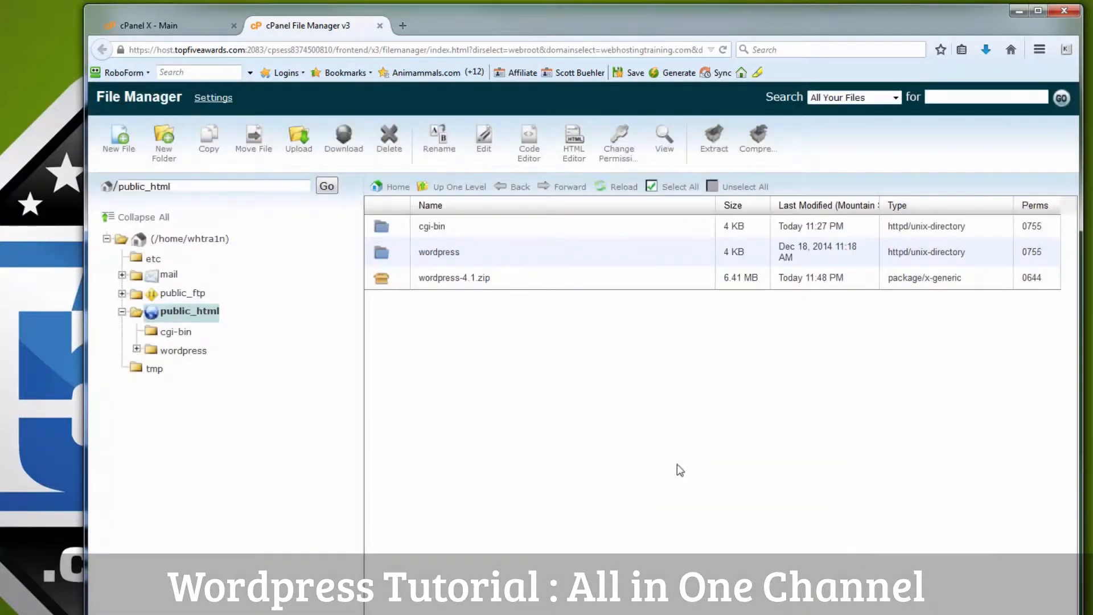
# Step: Delete wordpress-4.1.zip and open the extracted wordpress folder
pyautogui.click(498, 279)
pyautogui.rightClick(498, 279)
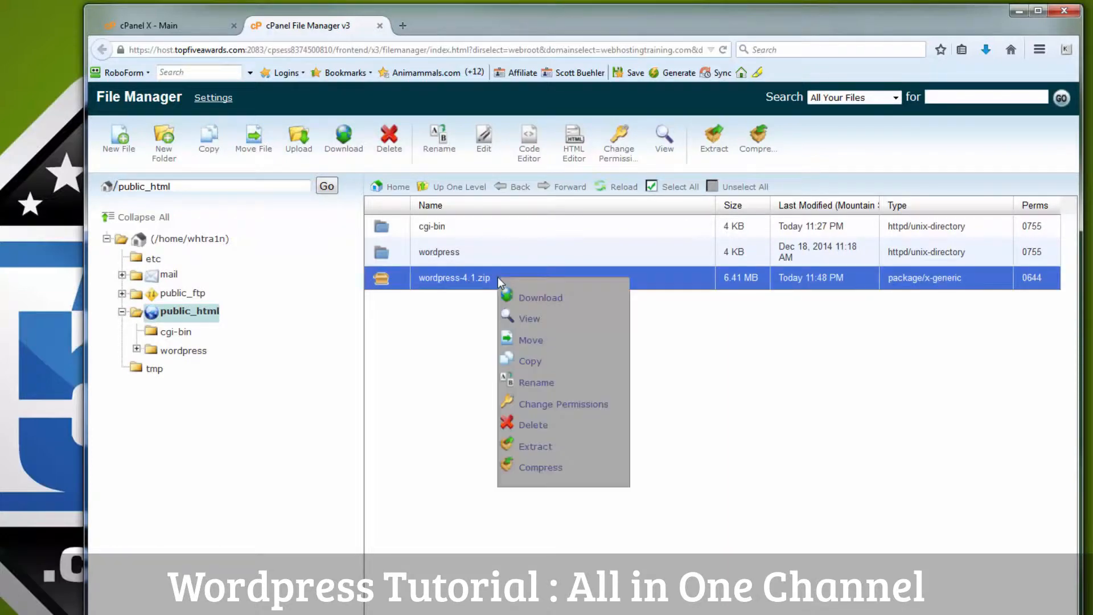
pyautogui.click(535, 427)
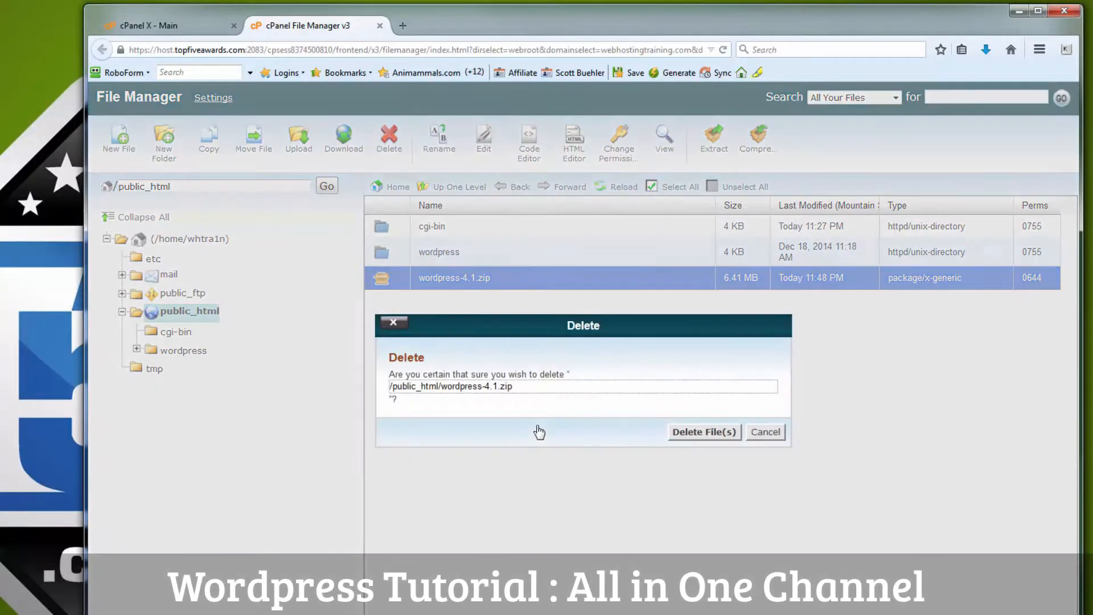
pyautogui.click(692, 434)
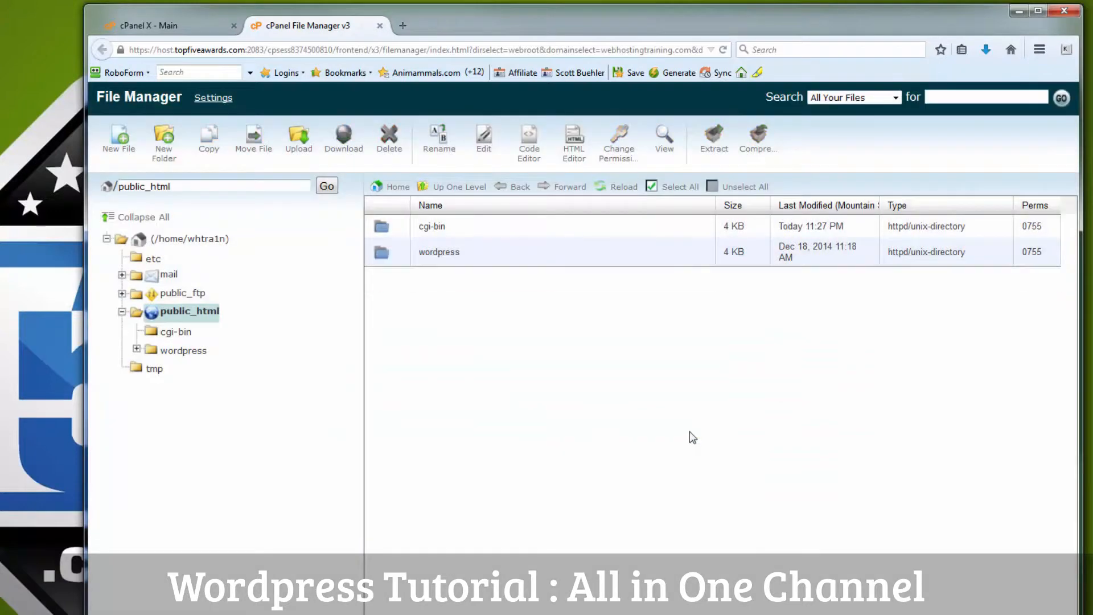
pyautogui.doubleClick(493, 255)
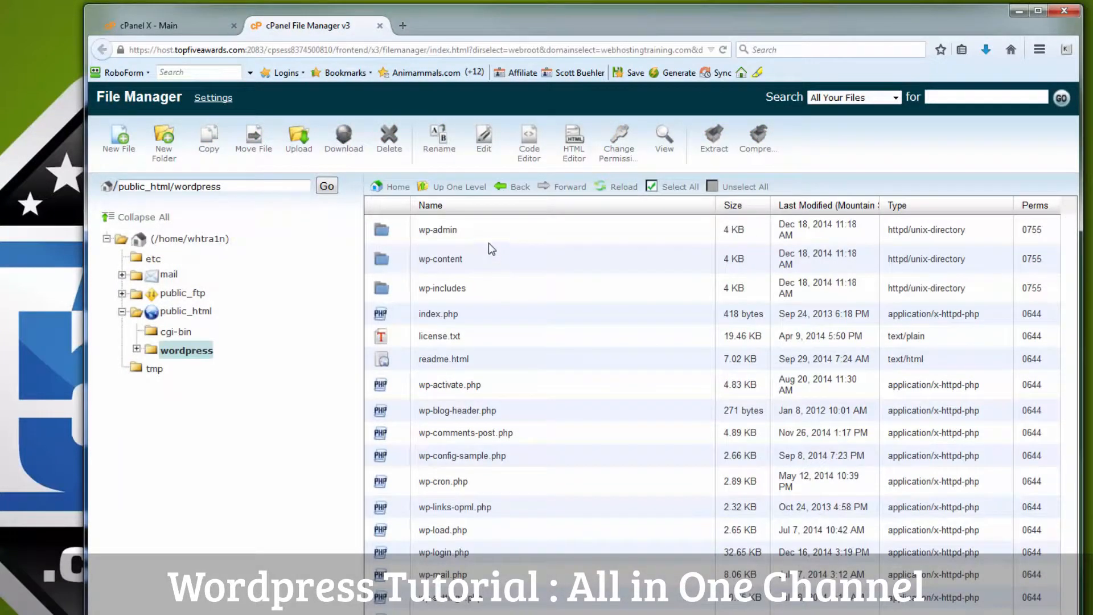
# Step: Move all files in the wordpress folder up to /public_html/
pyautogui.click(673, 188)
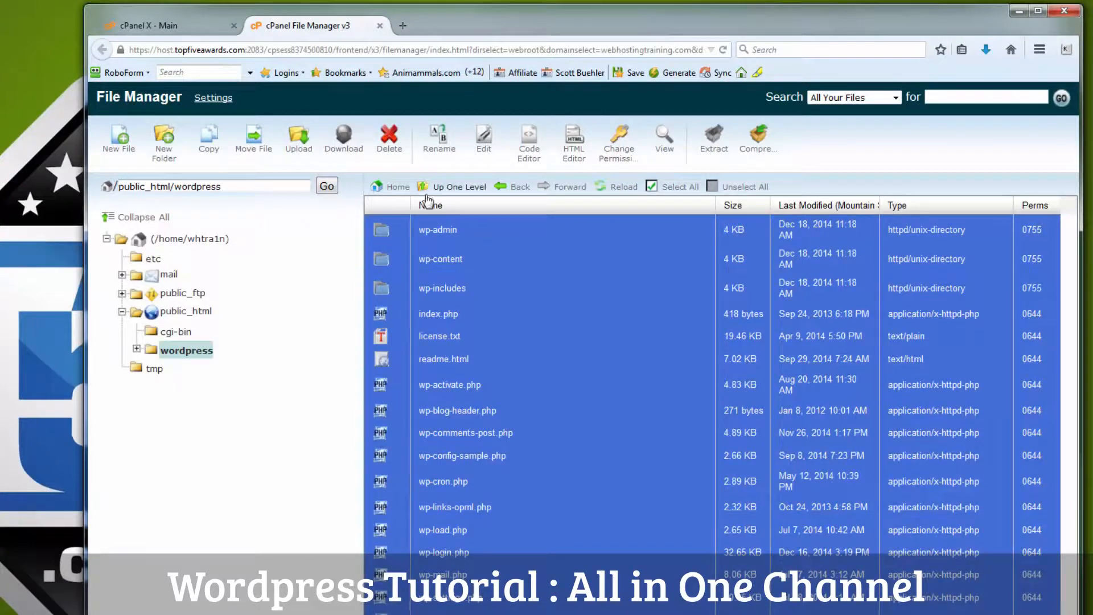
pyautogui.click(259, 140)
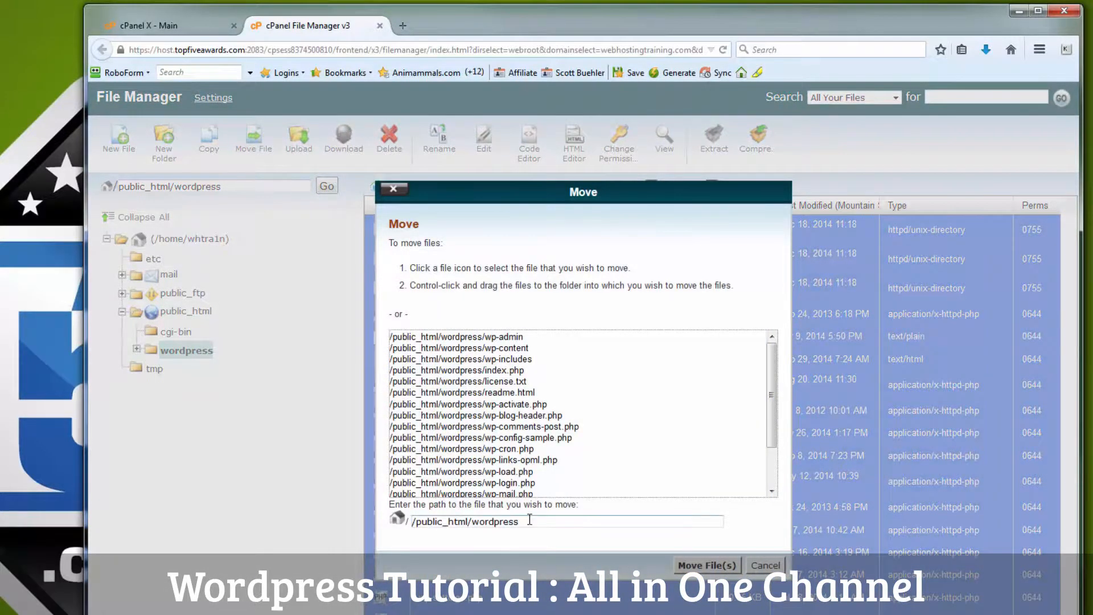
pyautogui.click(530, 519)
pyautogui.press('BackSpace')
pyautogui.press('BackSpace')
pyautogui.press('BackSpace')
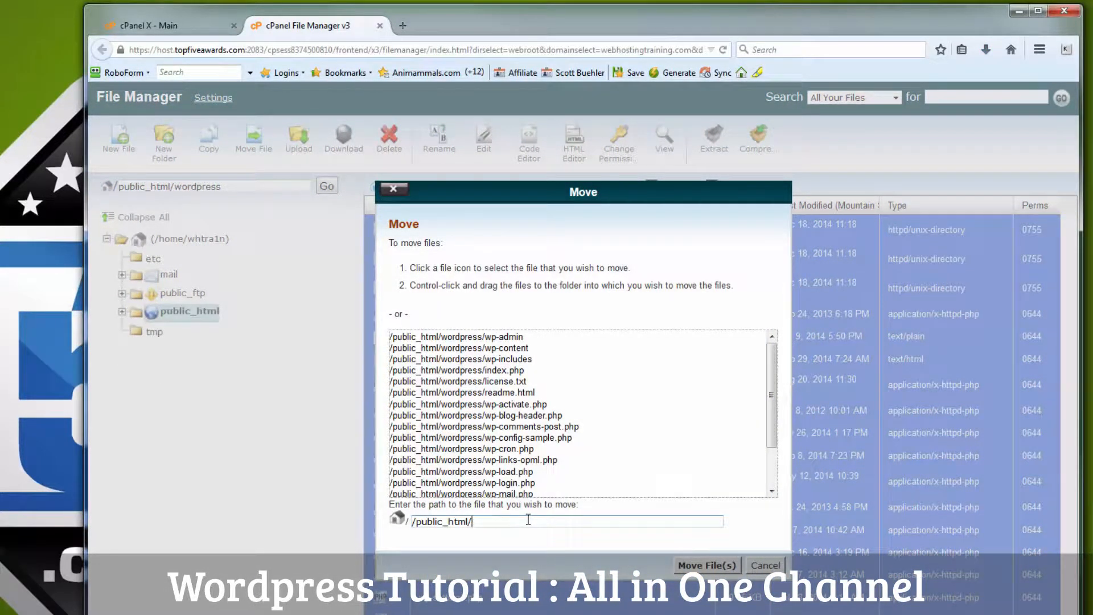
pyautogui.click(690, 566)
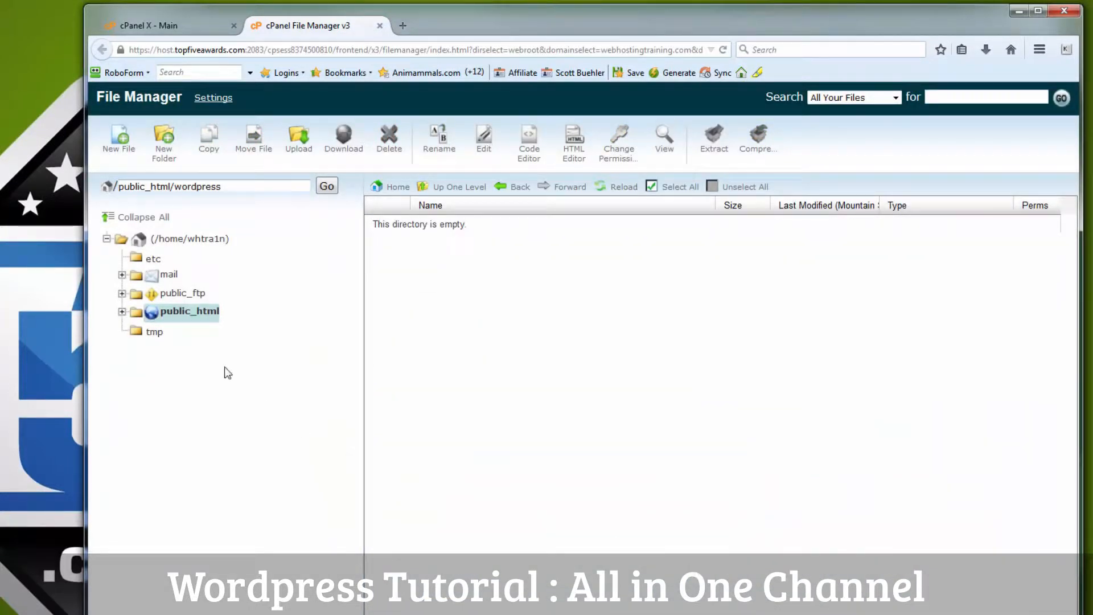
# Step: Delete the now-empty wordpress folder from public_html
pyautogui.click(183, 311)
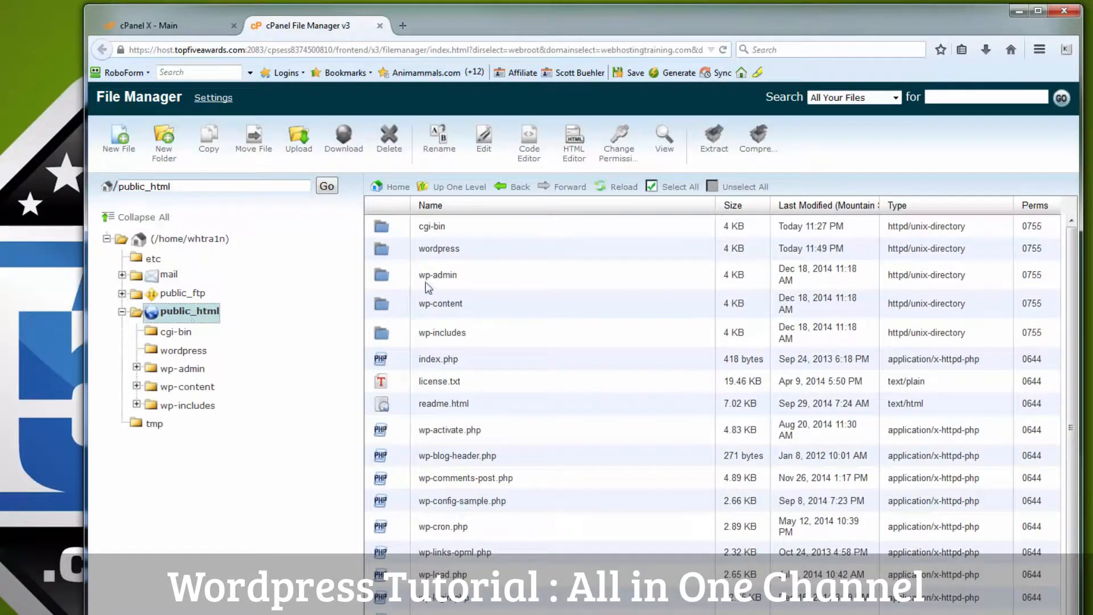
pyautogui.click(477, 247)
pyautogui.rightClick(477, 247)
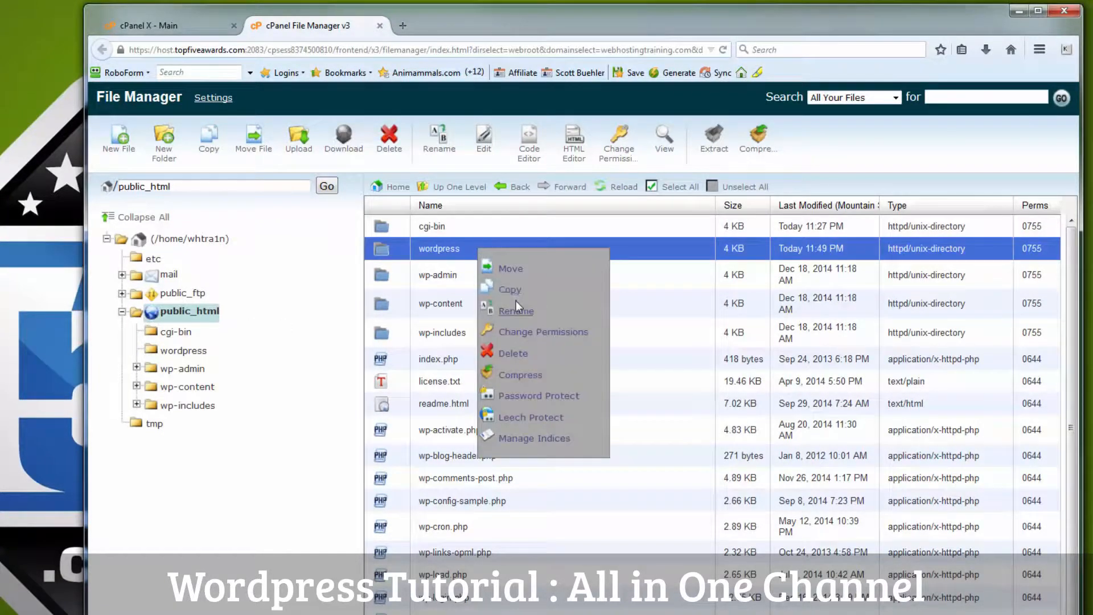
pyautogui.click(514, 353)
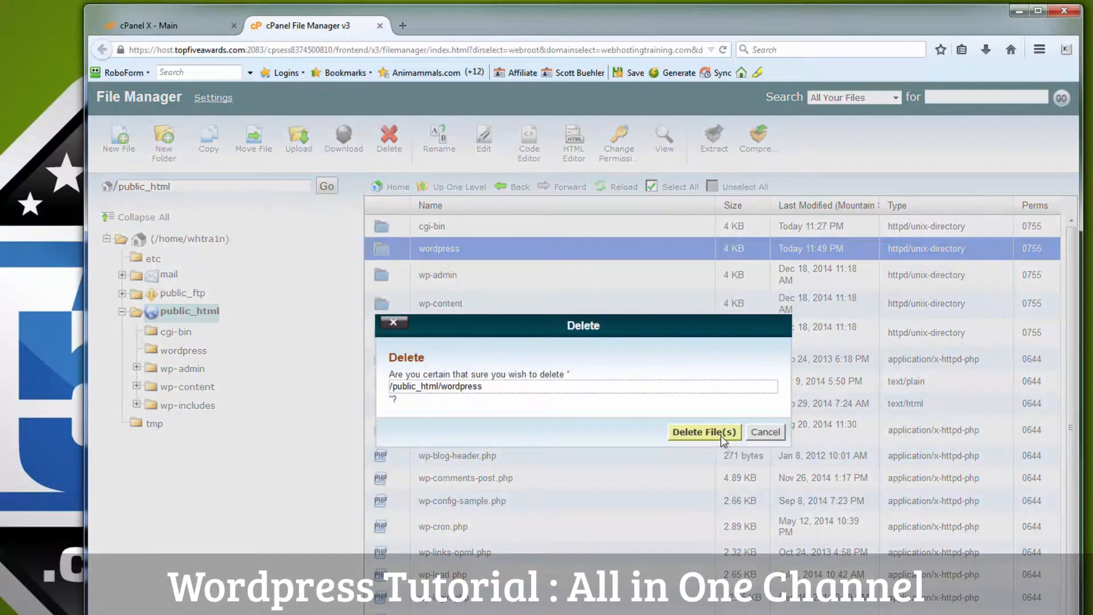
pyautogui.click(717, 433)
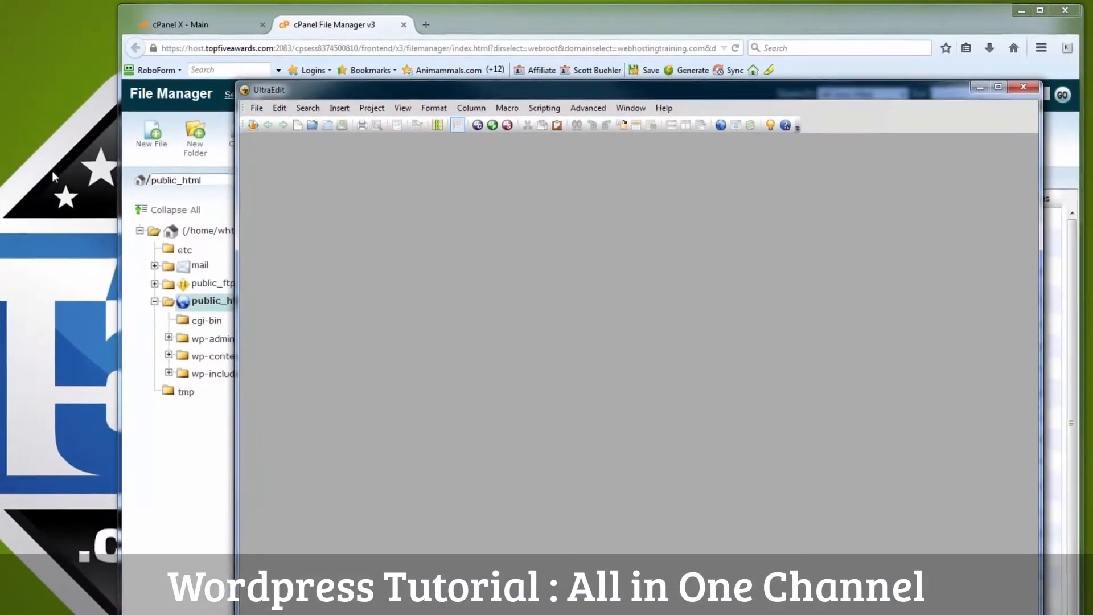
# Step: Open the desktop wp-config.php in UltraEdit, snapped left, with File Manager in Firefox snapped right
pyautogui.moveTo(238, 172); pyautogui.dragTo(493, 212)
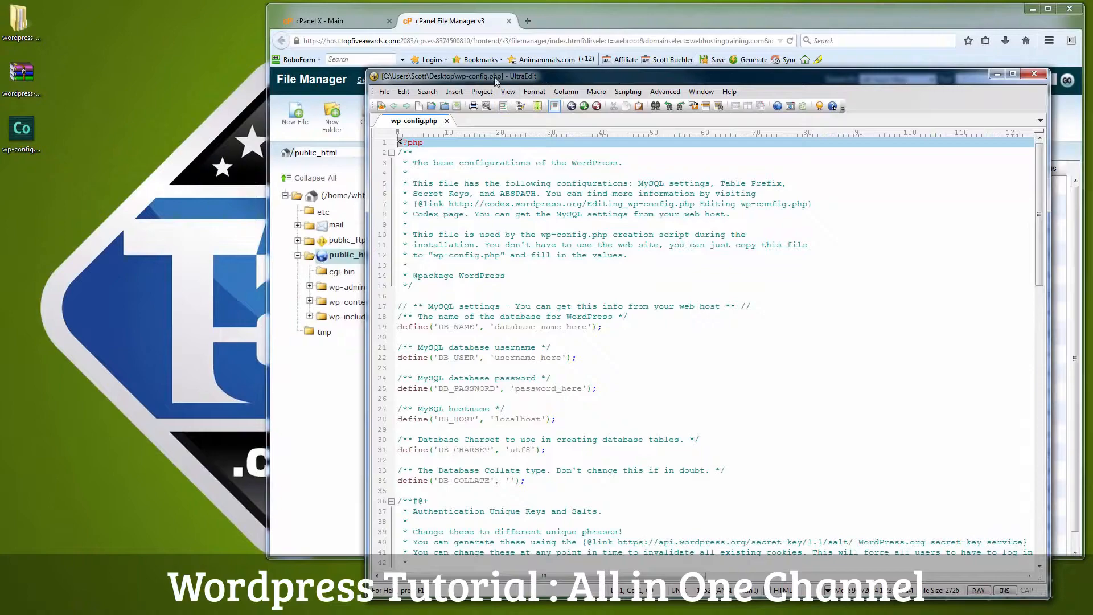
pyautogui.moveTo(495, 80); pyautogui.dragTo(132, 27)
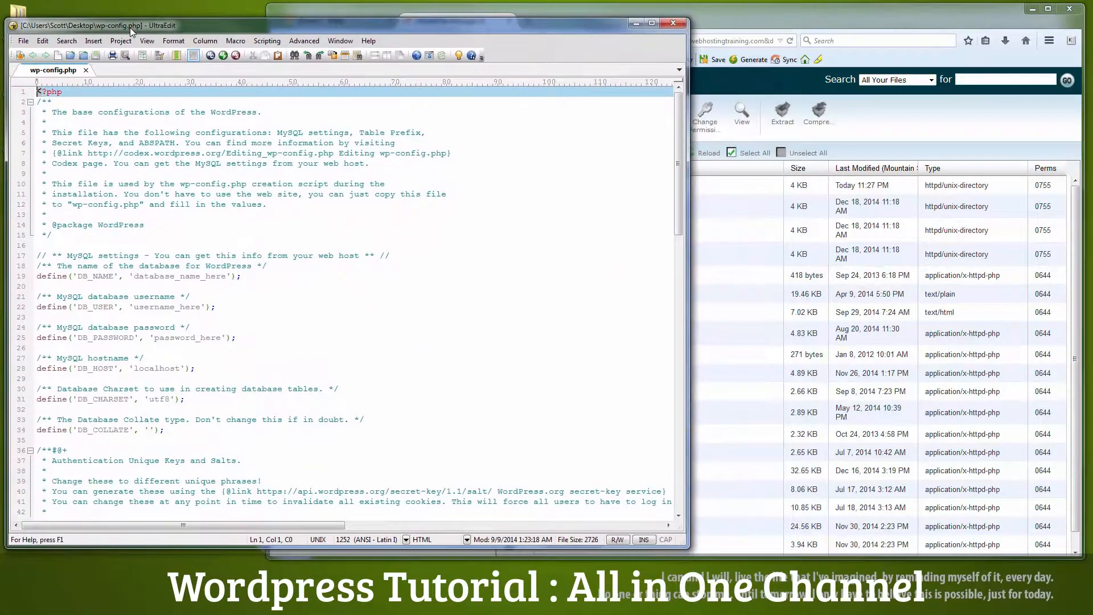
pyautogui.click(895, 119)
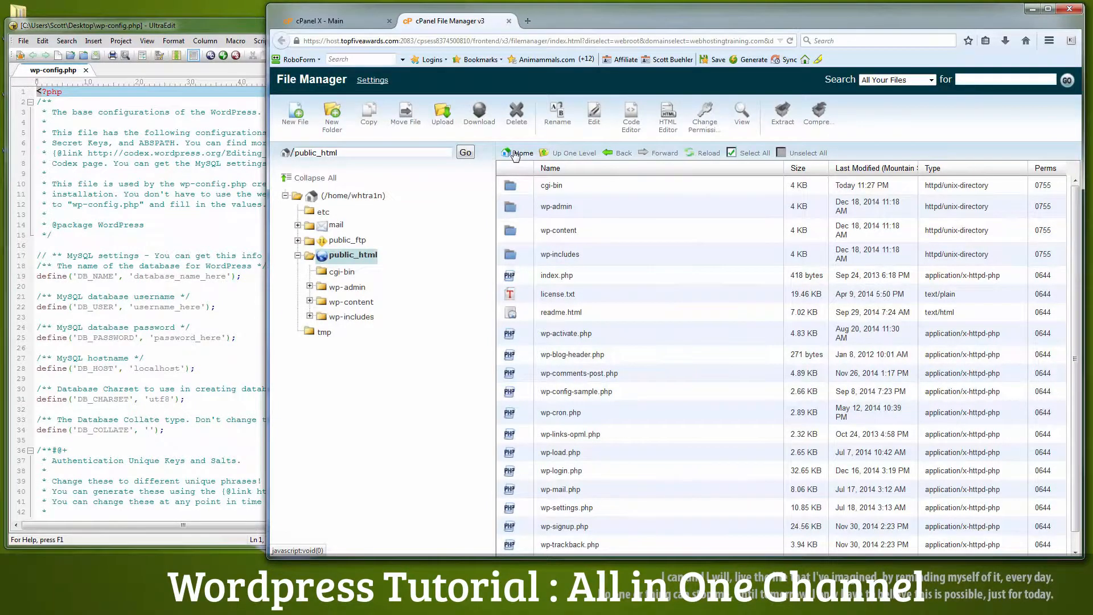
pyautogui.press('super+Right')
pyautogui.click(484, 185)
pyautogui.press('super+Left')
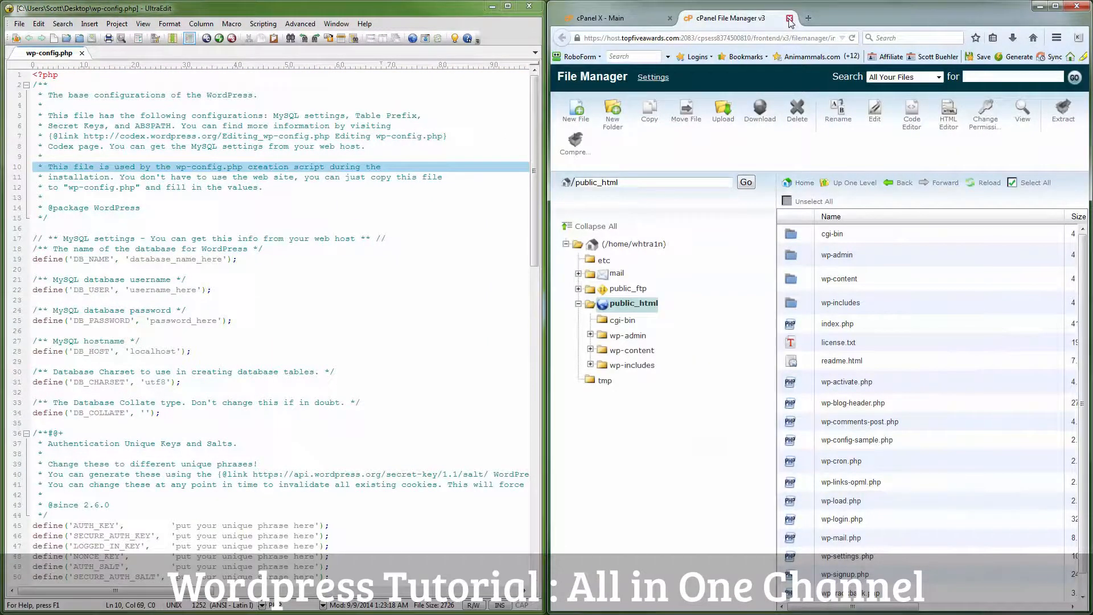
# Step: Create a new MySQL database named w0rdpress on the MySQL Databases page
pyautogui.click(615, 19)
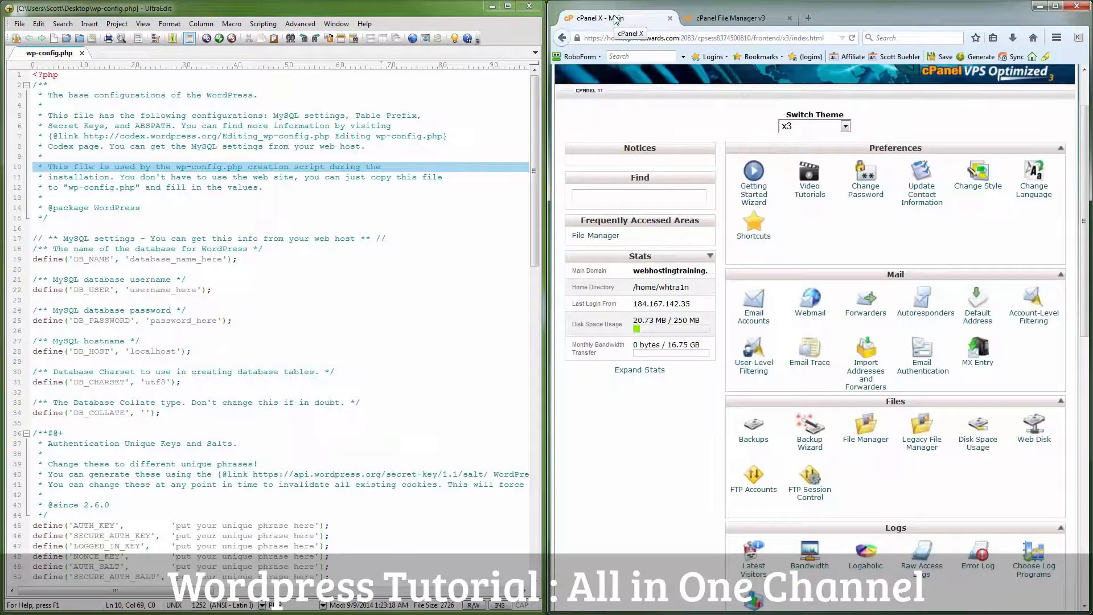
pyautogui.scroll(-5, 891, 355)
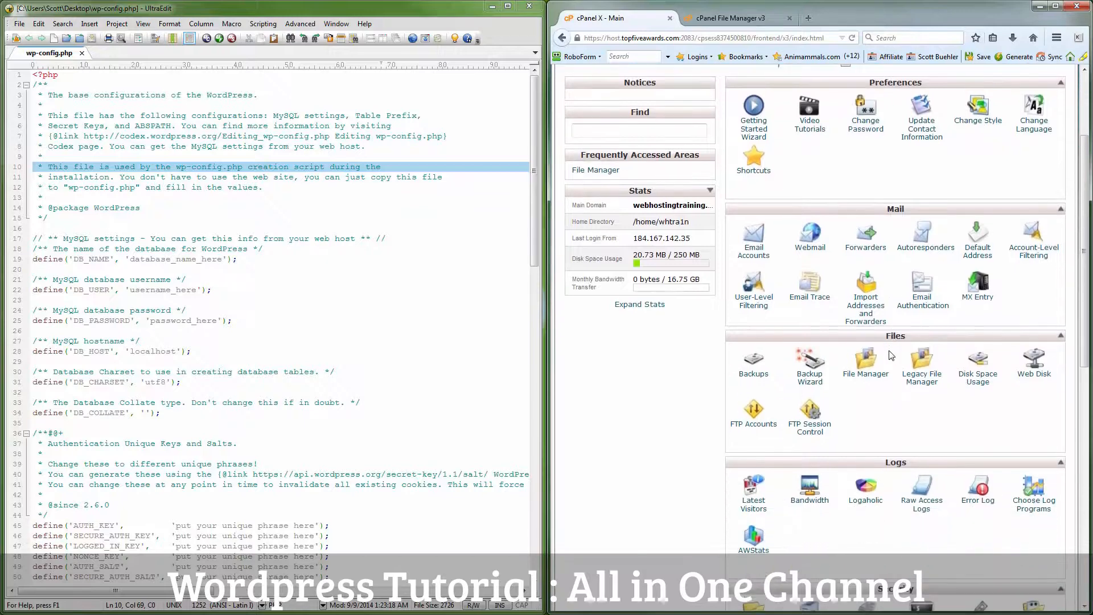
pyautogui.scroll(-5, 892, 355)
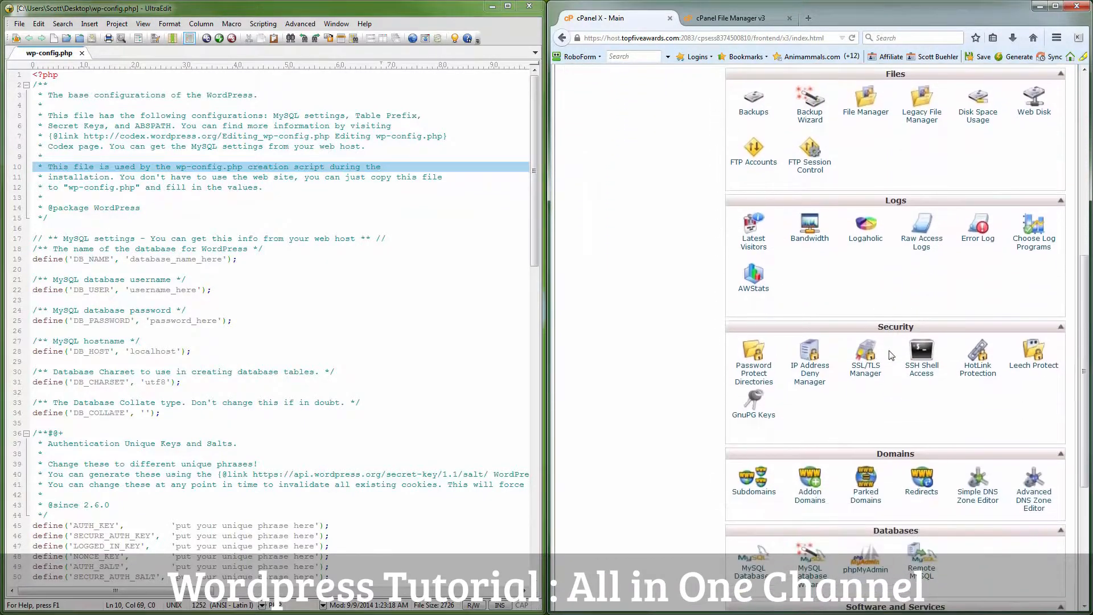
pyautogui.scroll(-1, 889, 354)
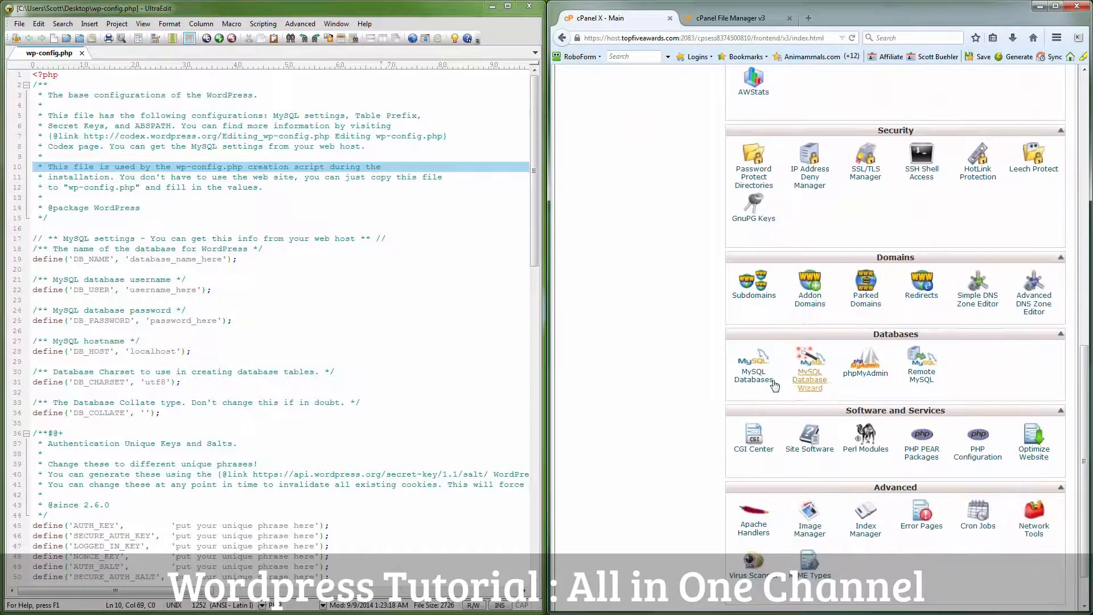
pyautogui.click(756, 377)
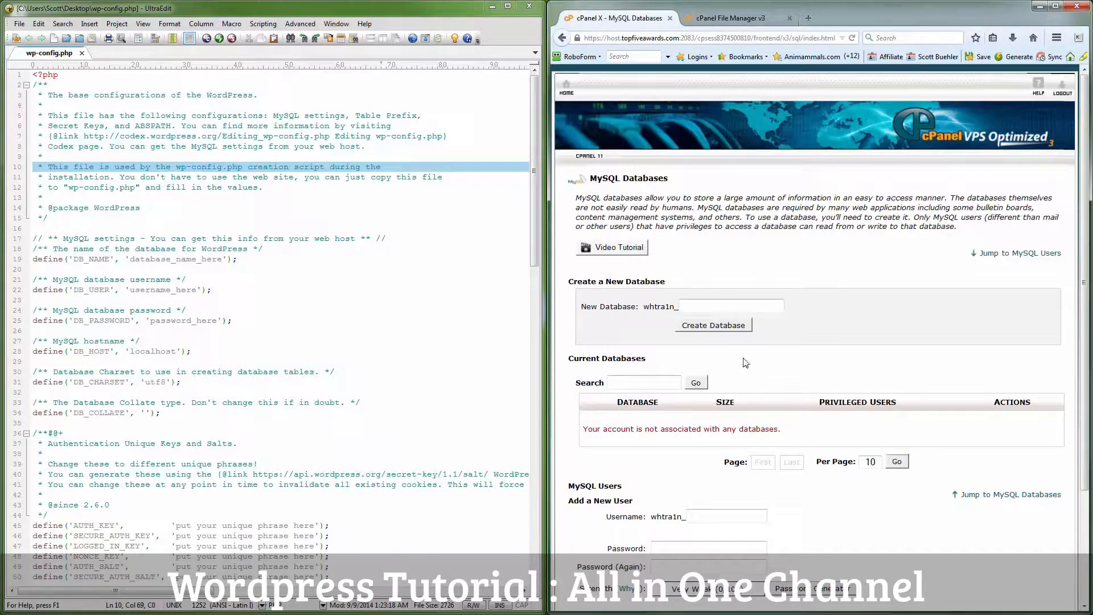
pyautogui.click(698, 307)
pyautogui.hotkey('ctrl', 'v')
pyautogui.click(708, 326)
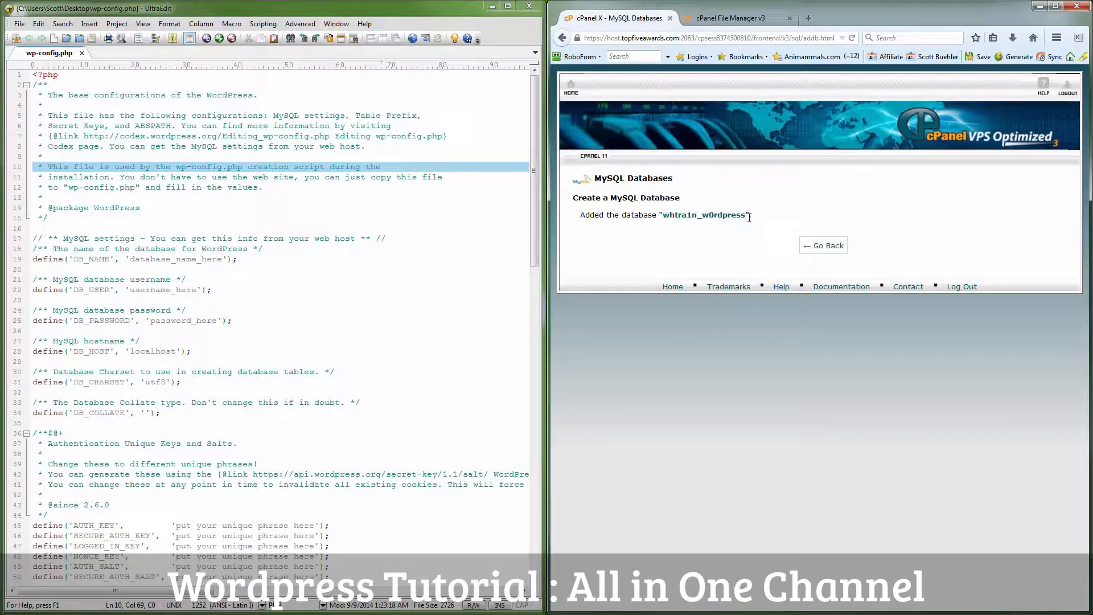
# Step: Copy the database's full name over database_name_here on line 19 of wp-config.php
pyautogui.moveTo(747, 213); pyautogui.dragTo(666, 218)
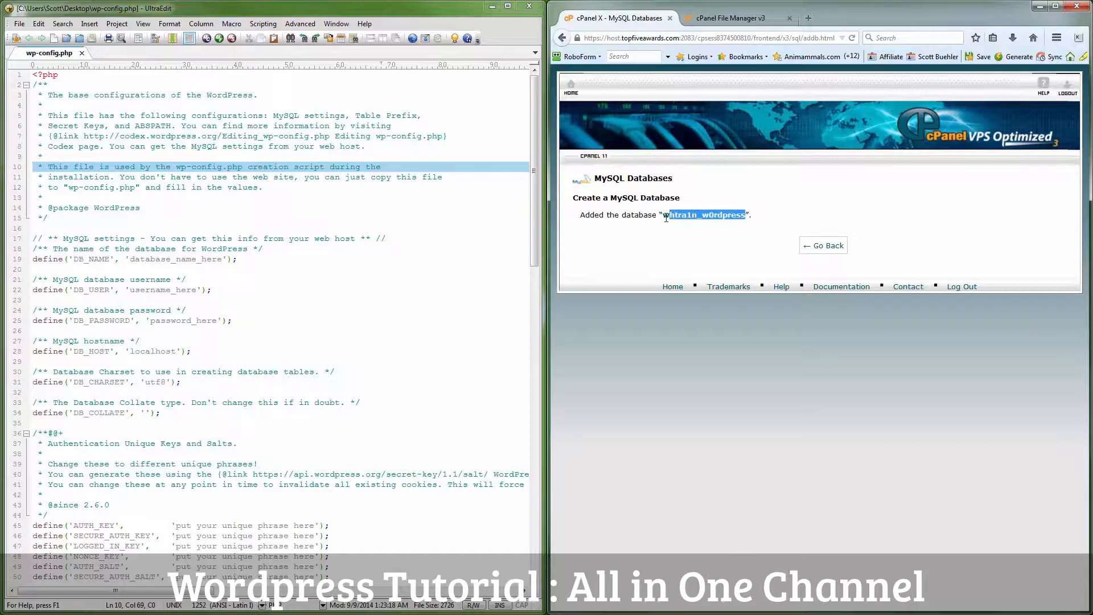
pyautogui.rightClick(666, 216)
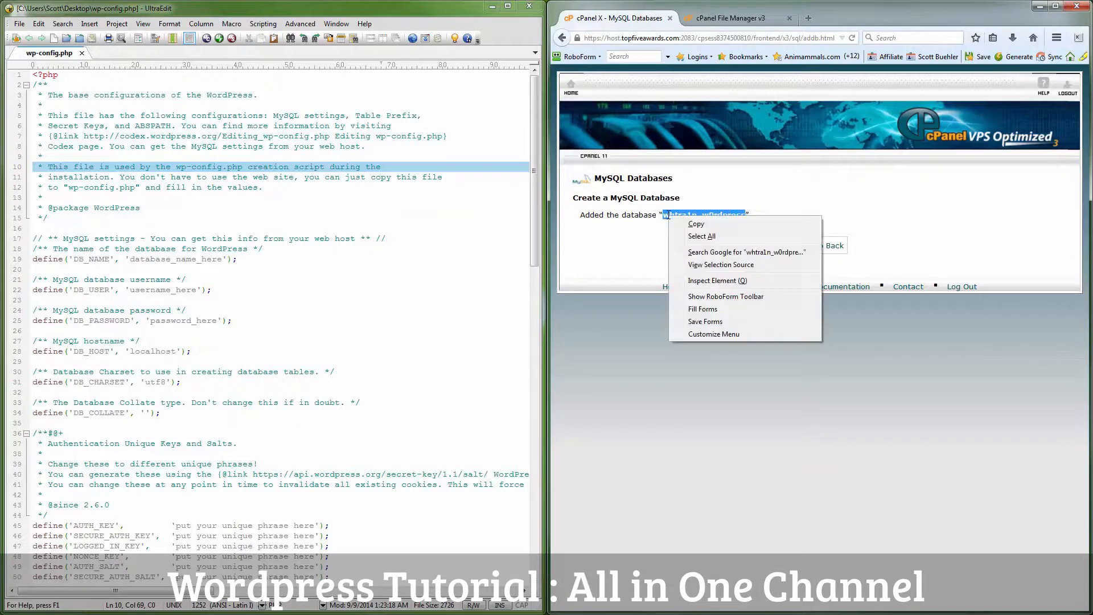
pyautogui.click(699, 227)
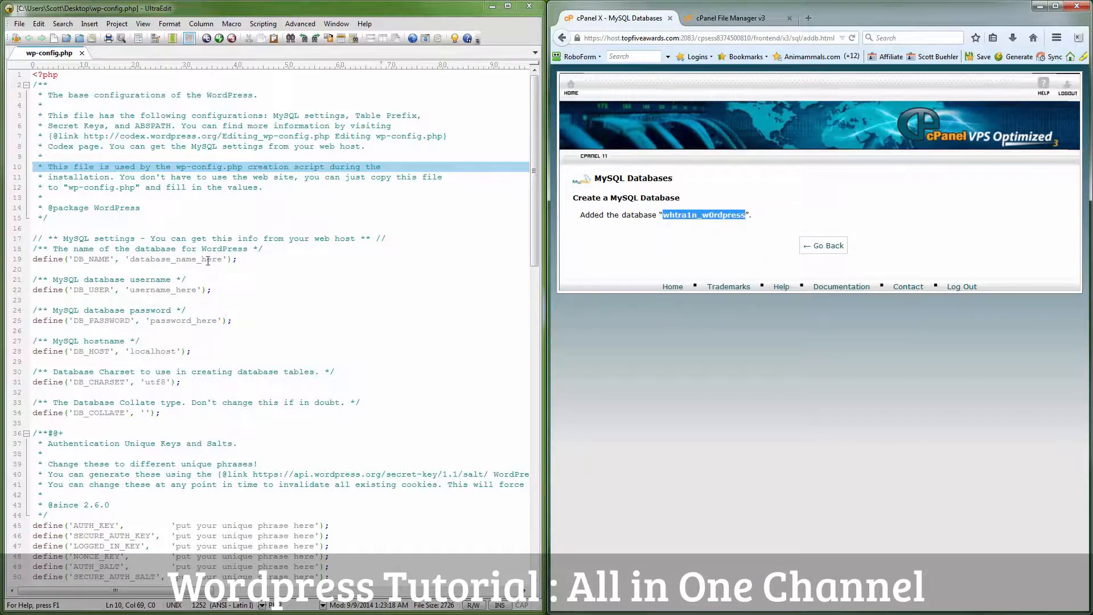
pyautogui.moveTo(223, 259); pyautogui.dragTo(132, 263)
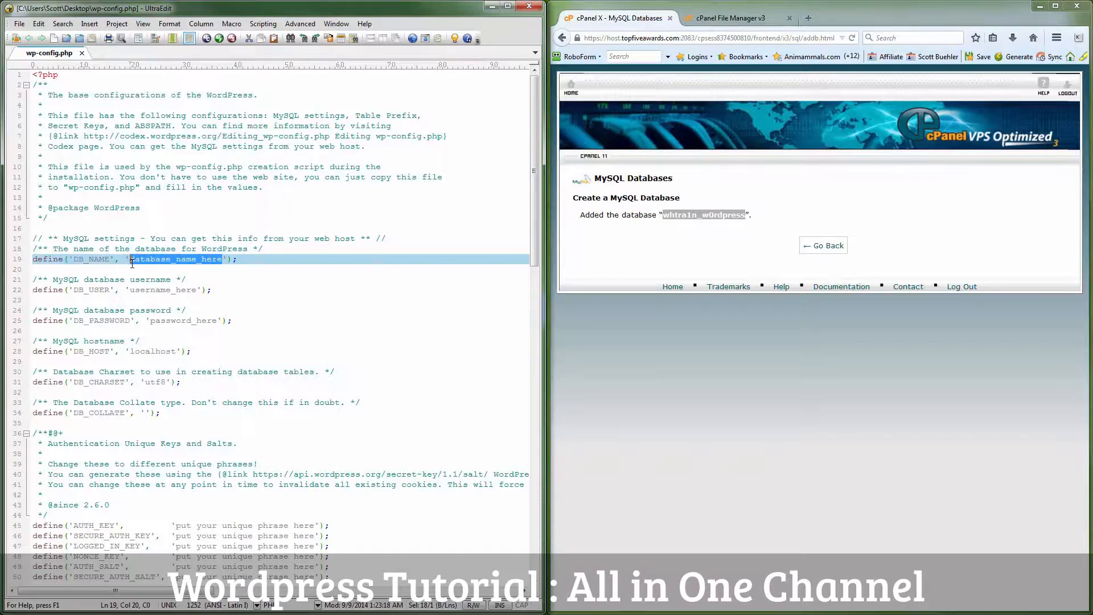
pyautogui.hotkey('ctrl', 'v')
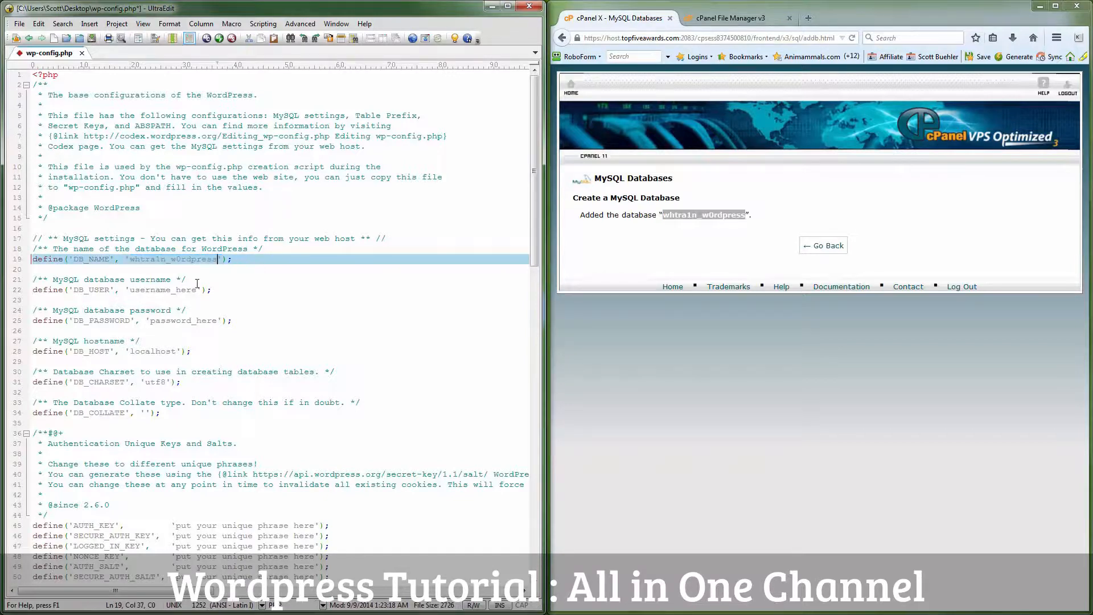
pyautogui.click(815, 246)
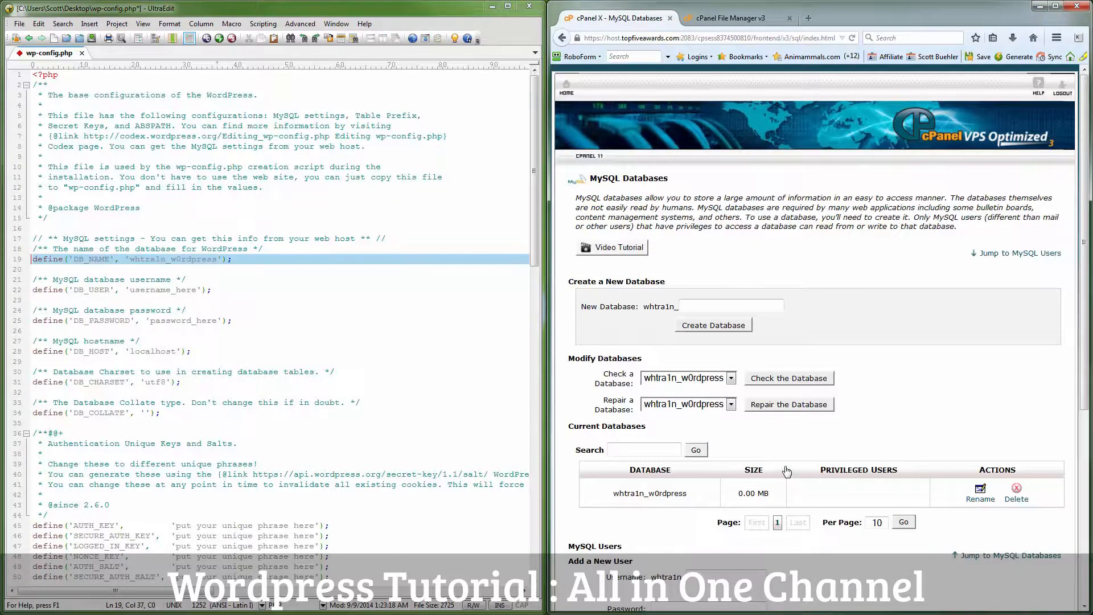
# Step: Enter the new MySQL user's name in the Add a New User form
pyautogui.scroll(-2, 789, 473)
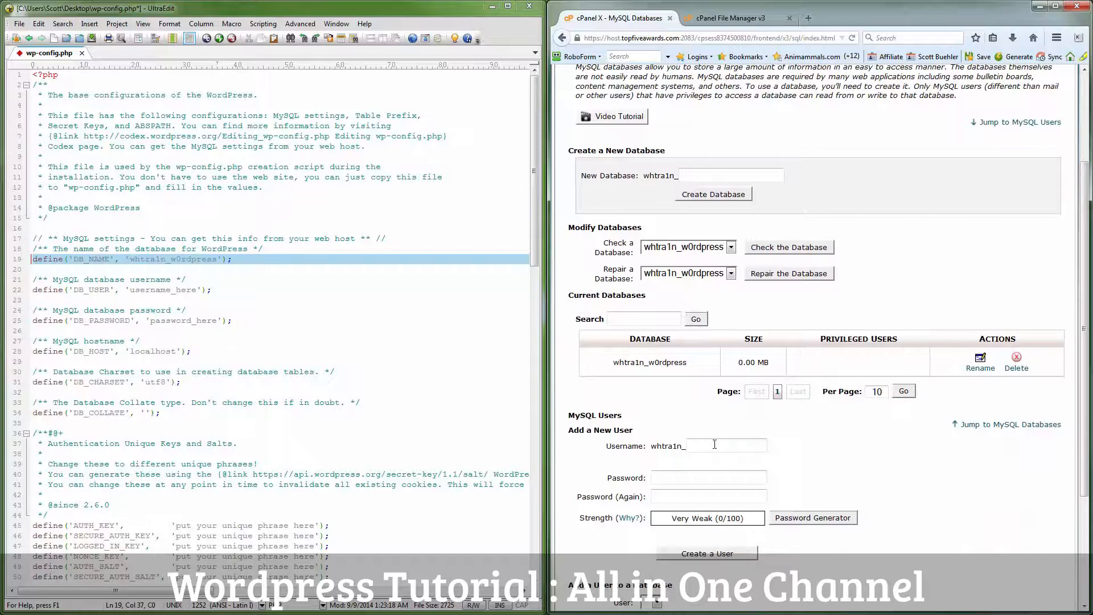
pyautogui.click(715, 445)
pyautogui.write('dem0')
pyautogui.click(694, 478)
# Step: Generate a 16-character password with Password Generator and copy it
pyautogui.click(795, 517)
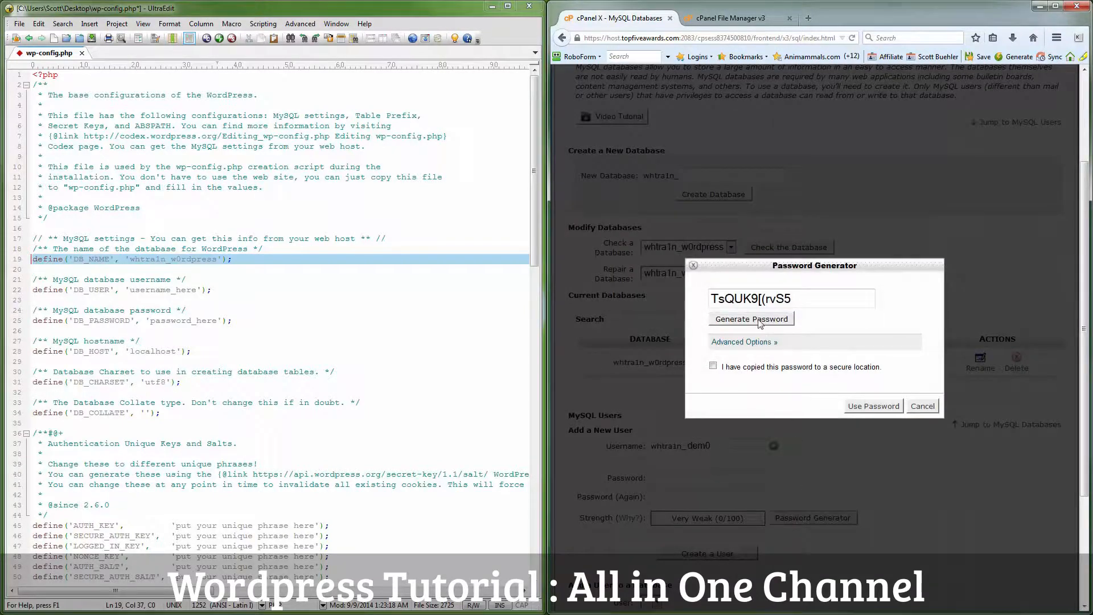
pyautogui.click(755, 343)
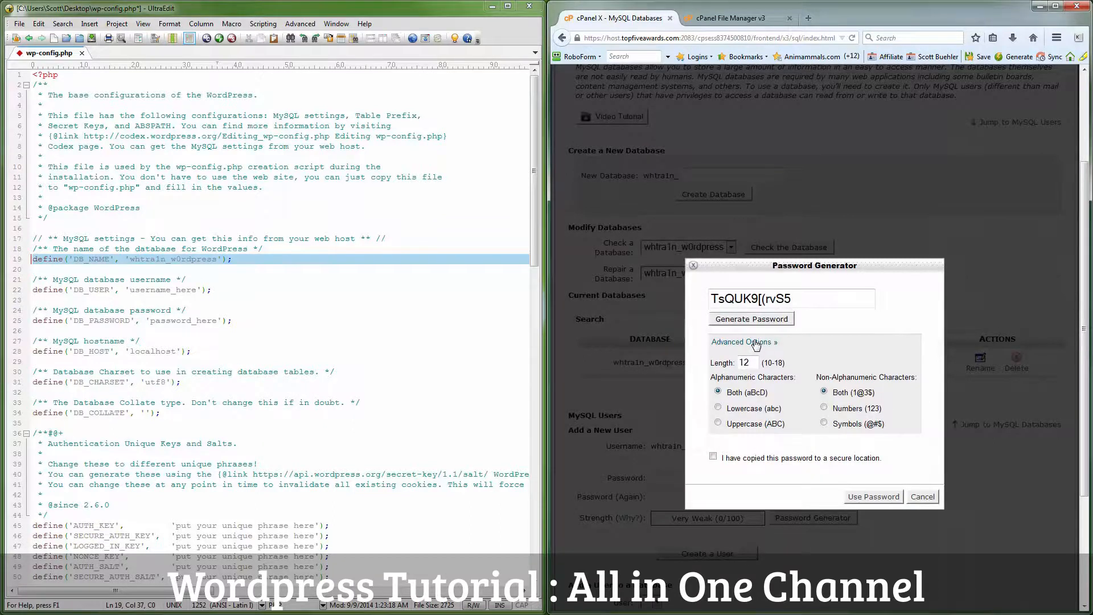
pyautogui.moveTo(753, 362); pyautogui.dragTo(733, 362)
pyautogui.write('1')
pyautogui.click(769, 324)
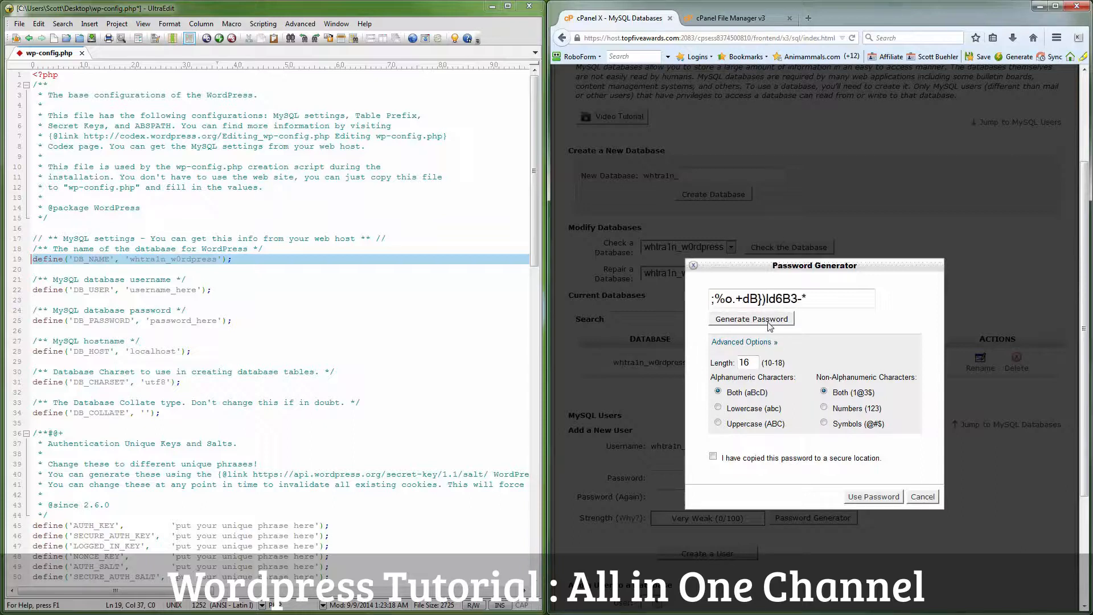
pyautogui.click(769, 323)
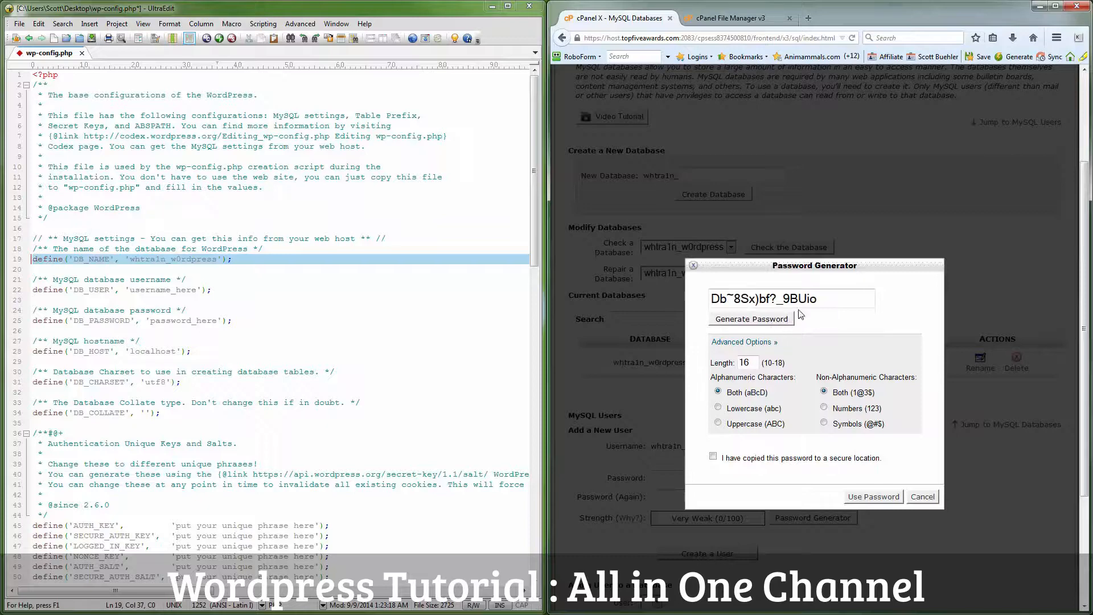
pyautogui.moveTo(824, 299); pyautogui.dragTo(711, 297)
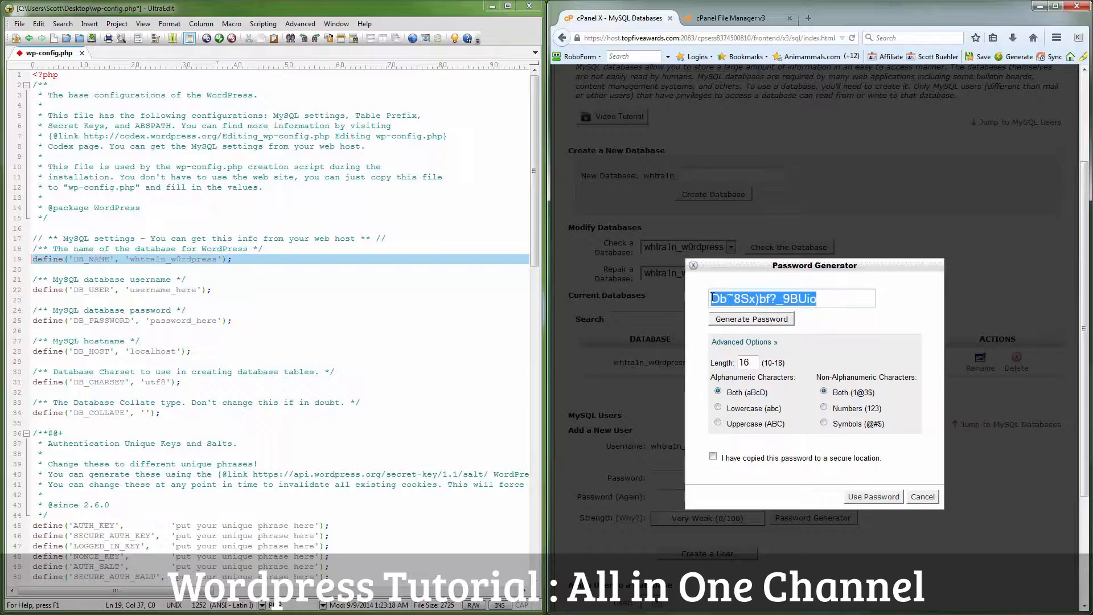
pyautogui.rightClick(723, 298)
pyautogui.click(758, 339)
pyautogui.click(915, 501)
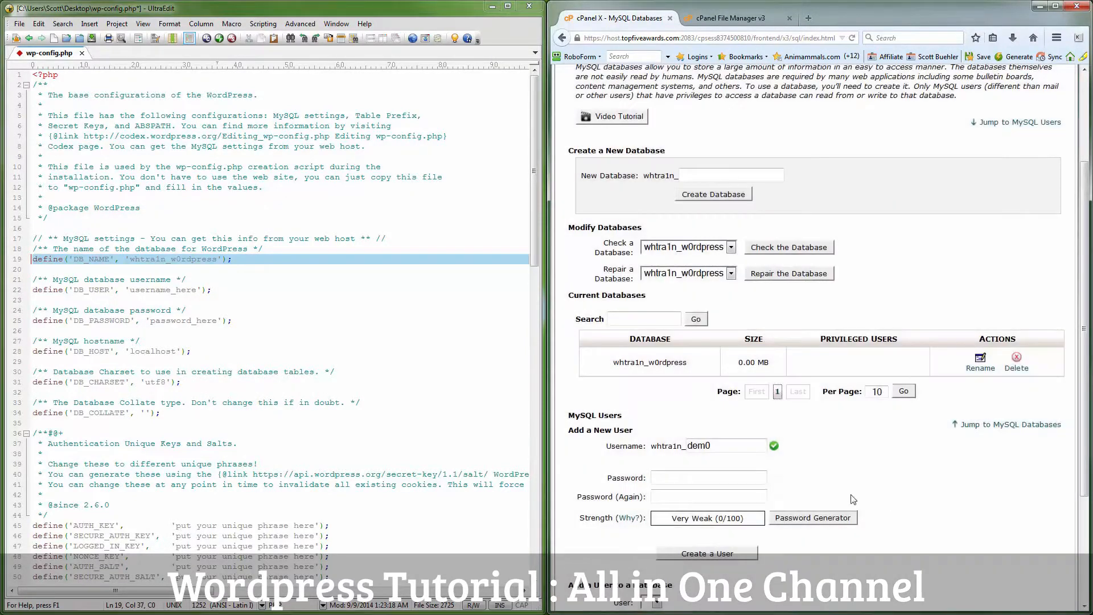
# Step: Paste the generated password into the cPanel user form and wp-config.php's password line
pyautogui.click(663, 477)
pyautogui.hotkey('ctrl', 'v')
pyautogui.hotkey('ctrl', 'v')
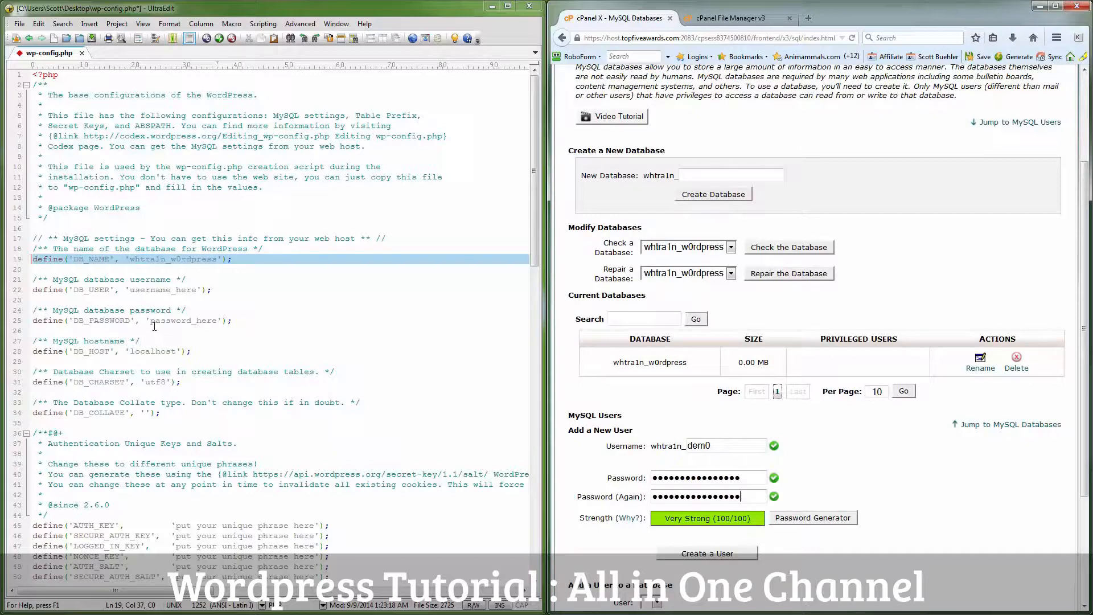
pyautogui.moveTo(152, 320); pyautogui.dragTo(216, 321)
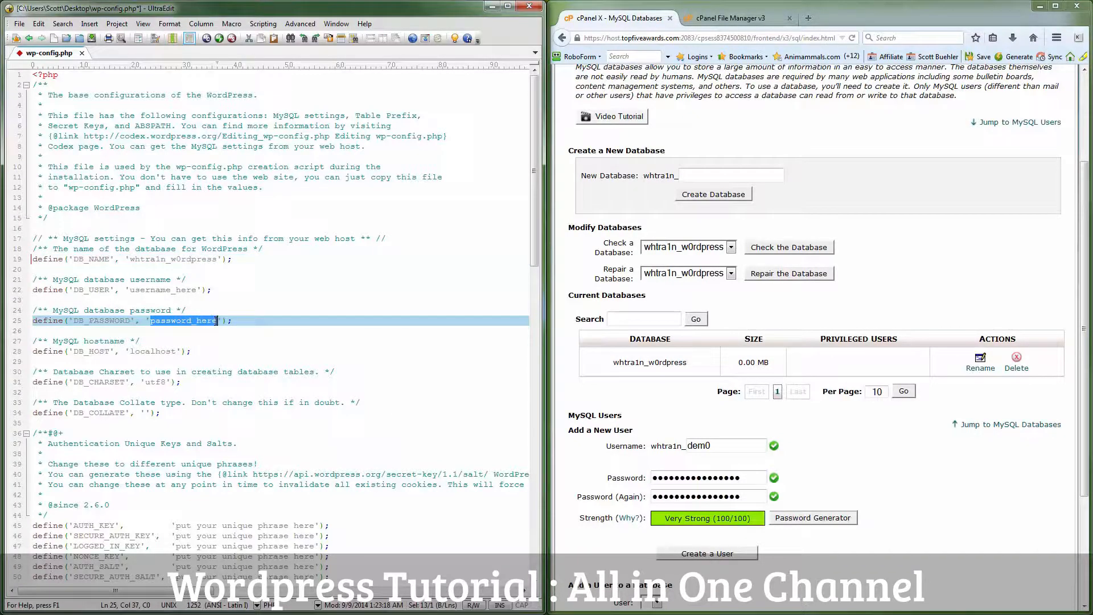
pyautogui.hotkey('ctrl', 'v')
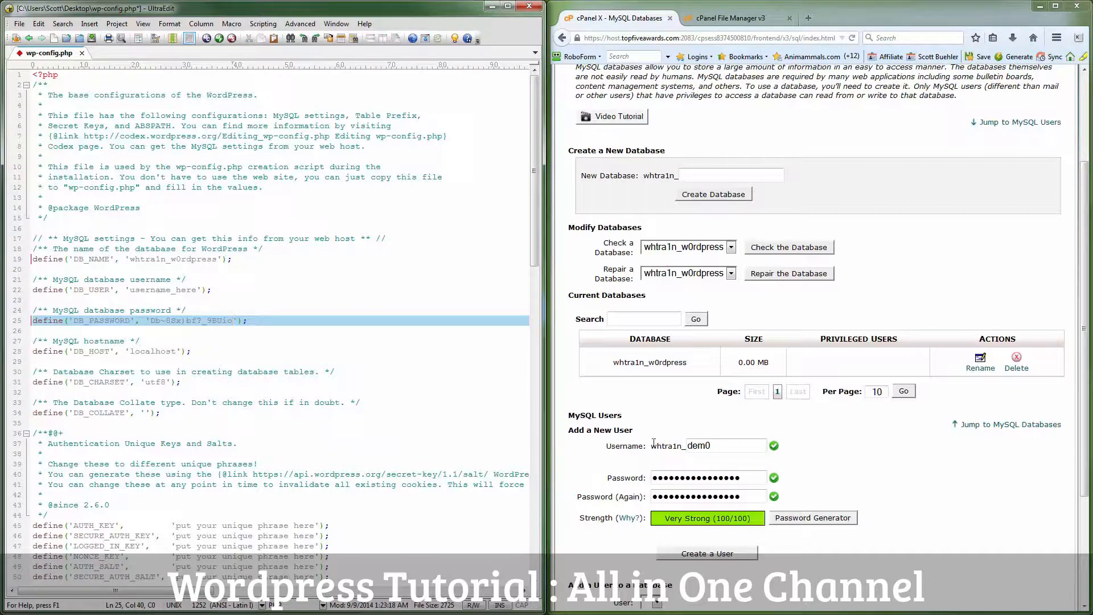
# Step: Put the new user name into wp-config.php, save it, and create the MySQL user
pyautogui.moveTo(653, 448); pyautogui.dragTo(684, 448)
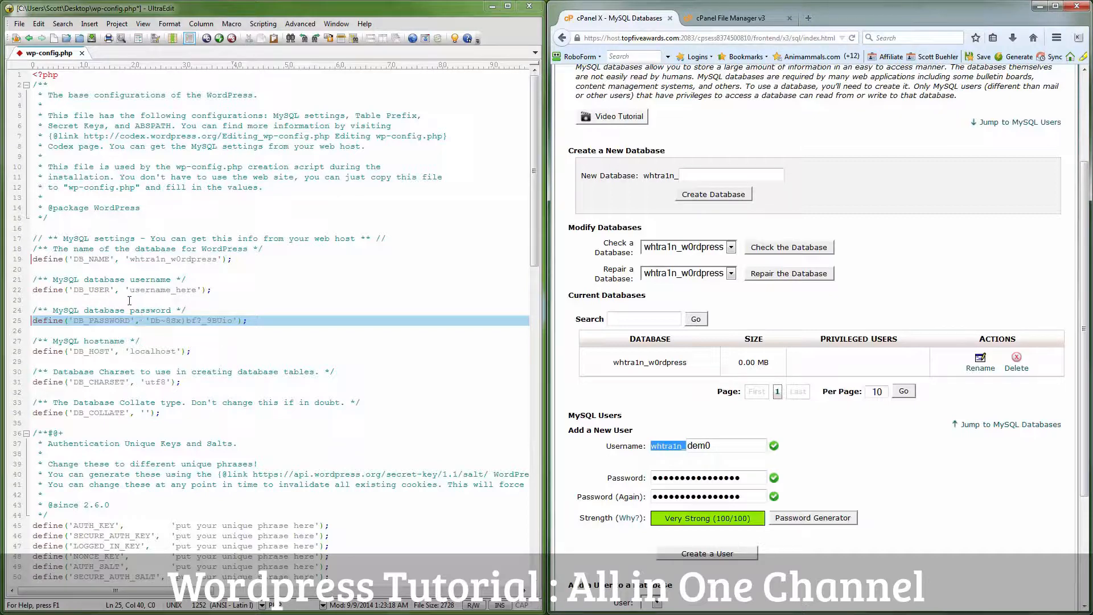
pyautogui.moveTo(130, 291); pyautogui.dragTo(196, 292)
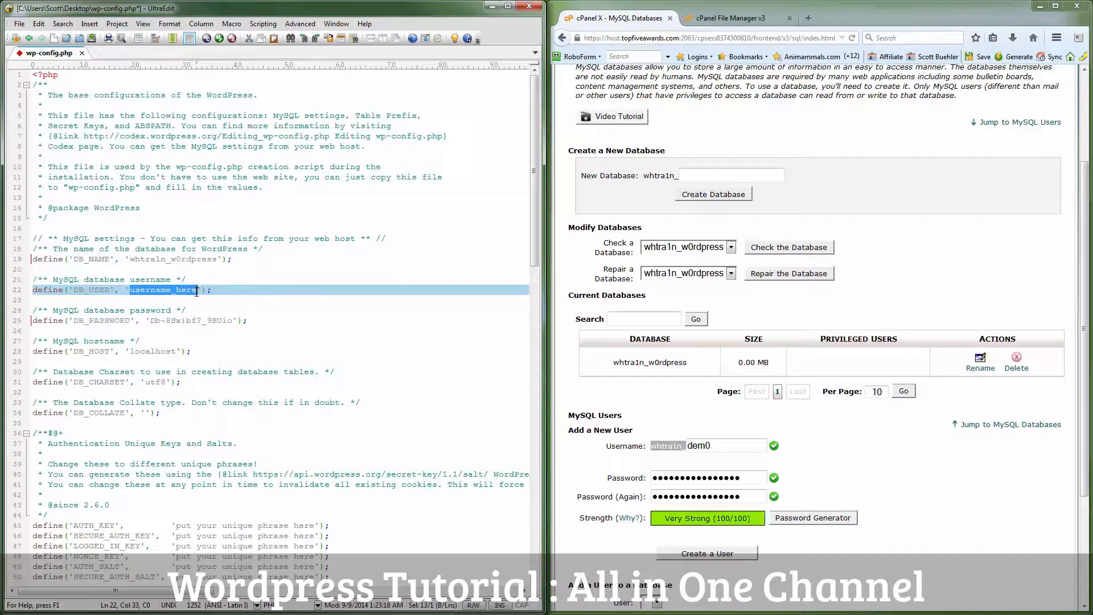
pyautogui.hotkey('ctrl', 'v')
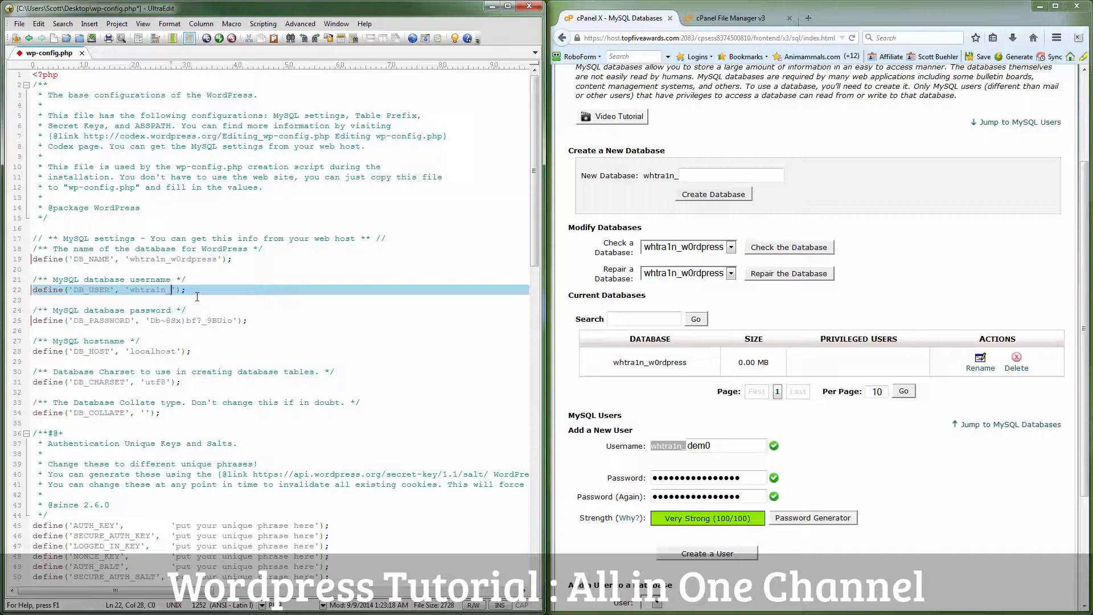
pyautogui.write('dem0')
pyautogui.hotkey('ctrl', 's')
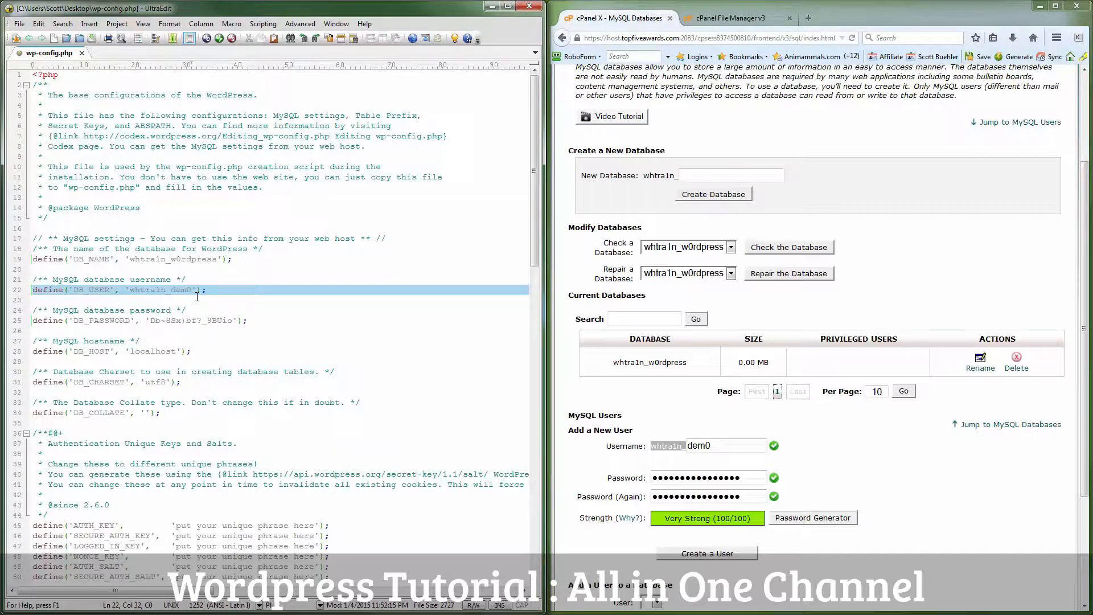
pyautogui.click(712, 557)
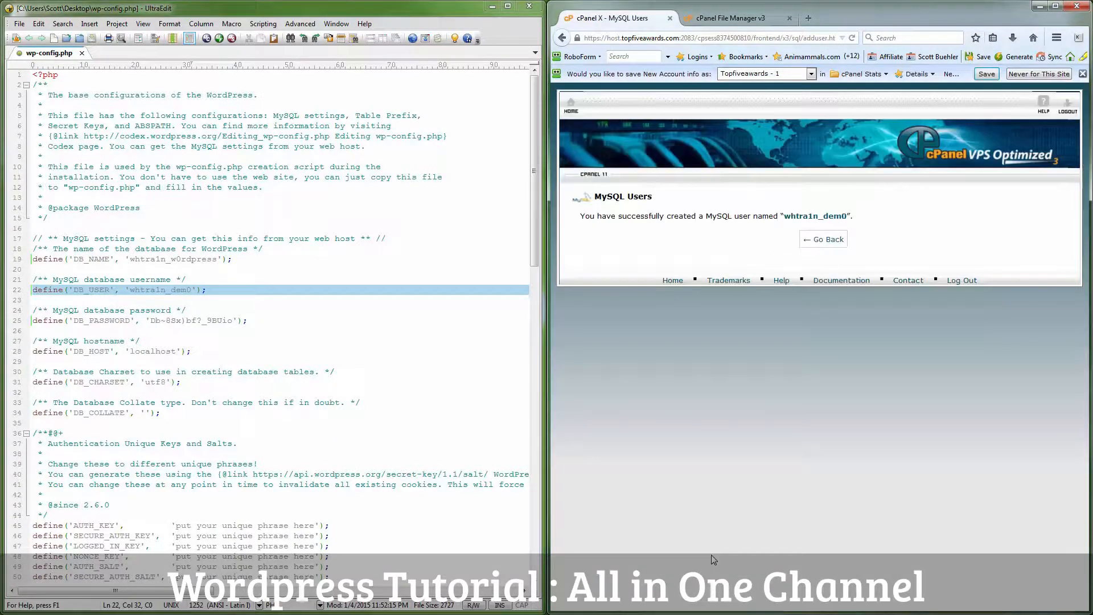
# Step: Add the new user to the w0rdpress database with ALL PRIVILEGES, then return to File Manager
pyautogui.click(842, 239)
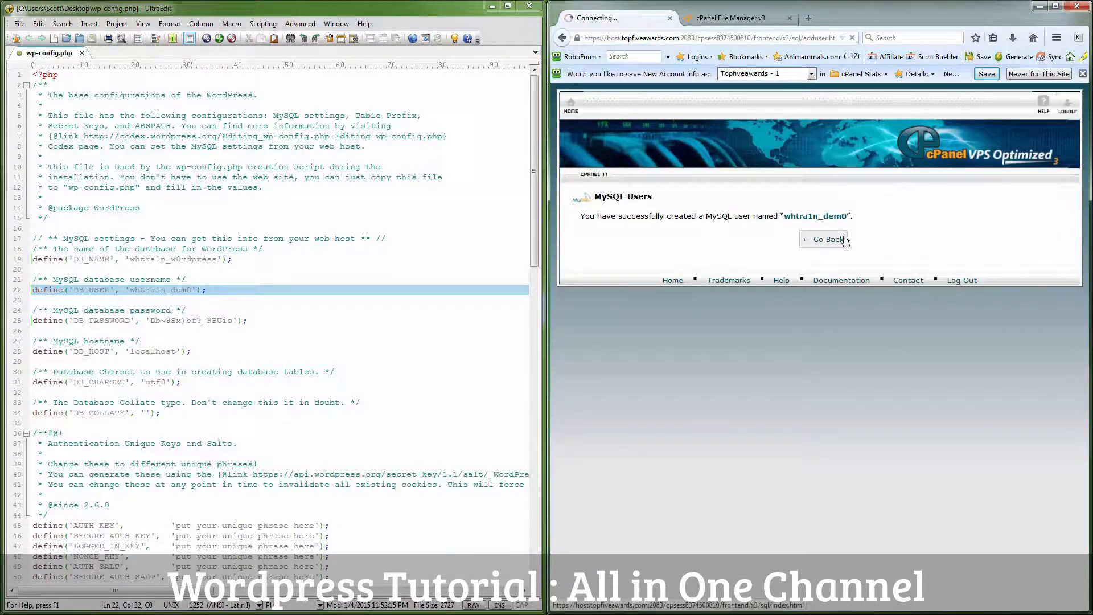
pyautogui.scroll(-5, 858, 422)
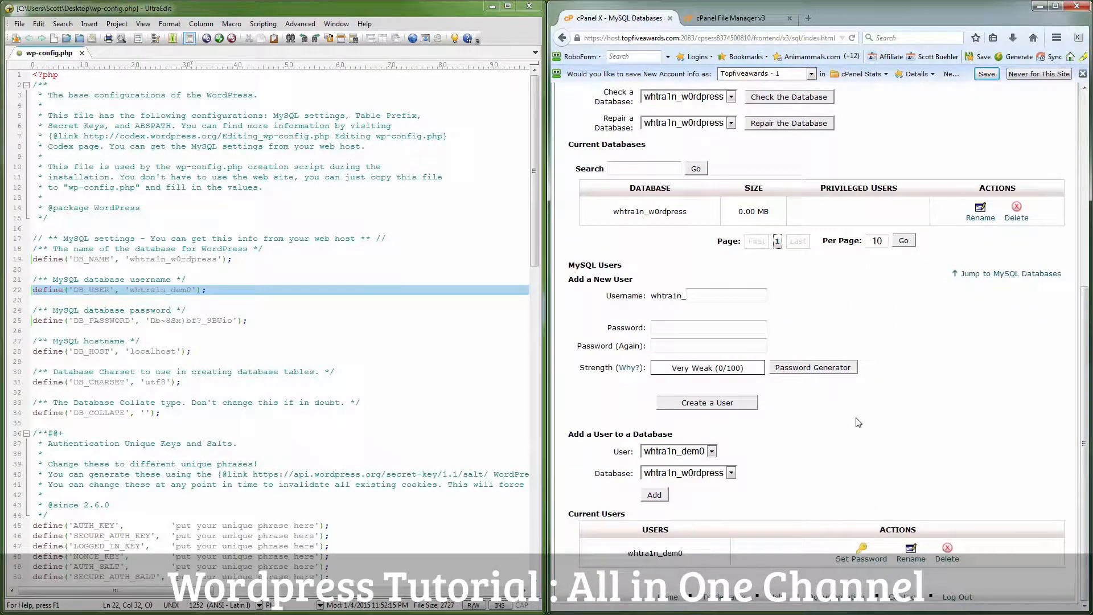
pyautogui.moveTo(568, 434); pyautogui.dragTo(672, 435)
pyautogui.click(723, 438)
pyautogui.click(655, 495)
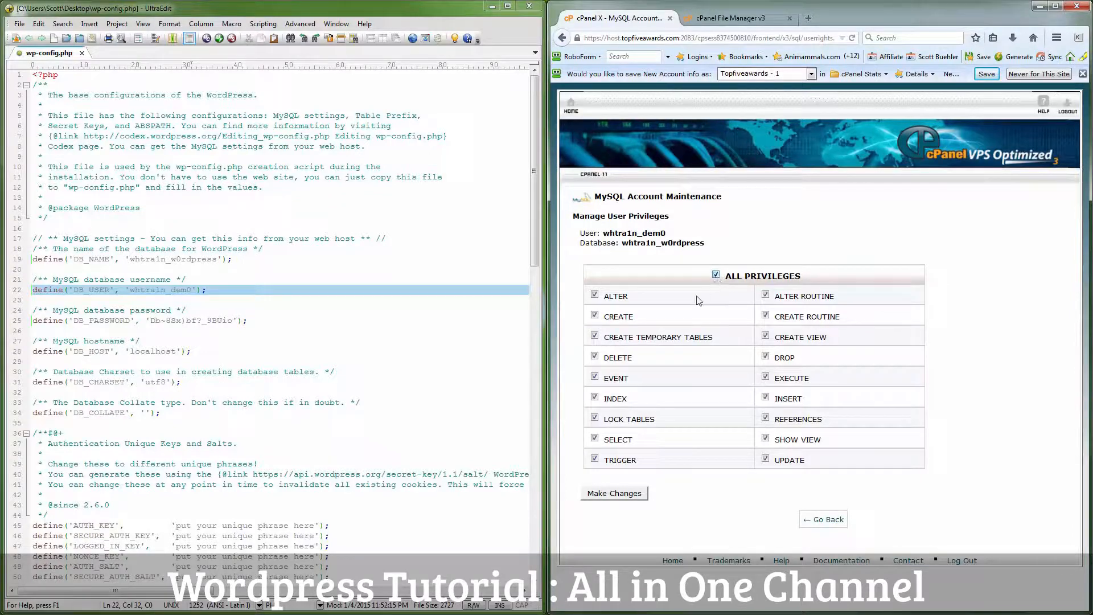
pyautogui.click(609, 496)
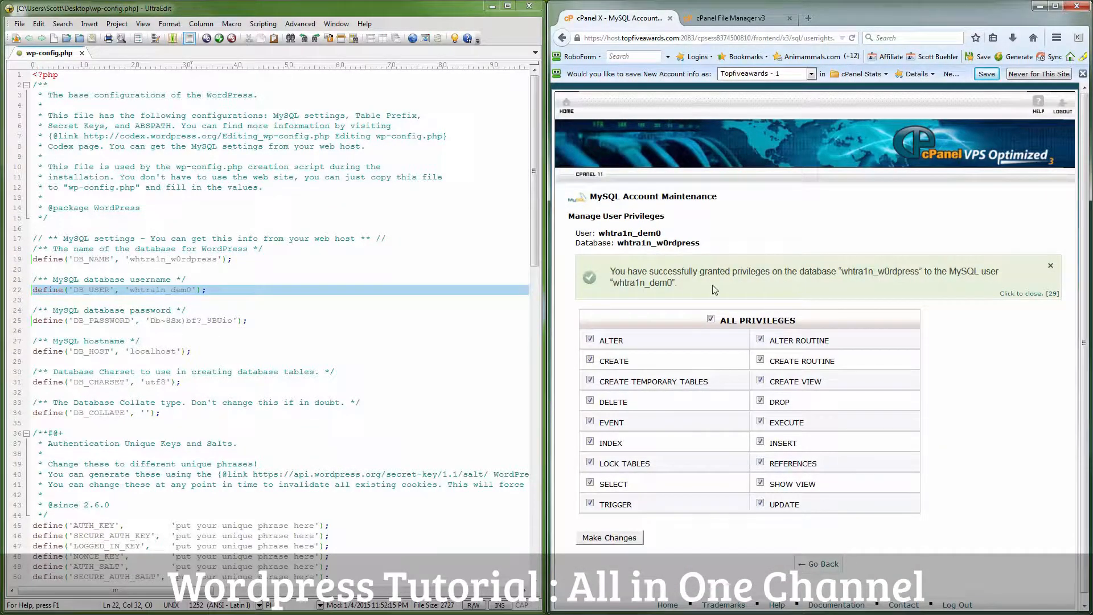
pyautogui.moveTo(612, 271); pyautogui.dragTo(684, 286)
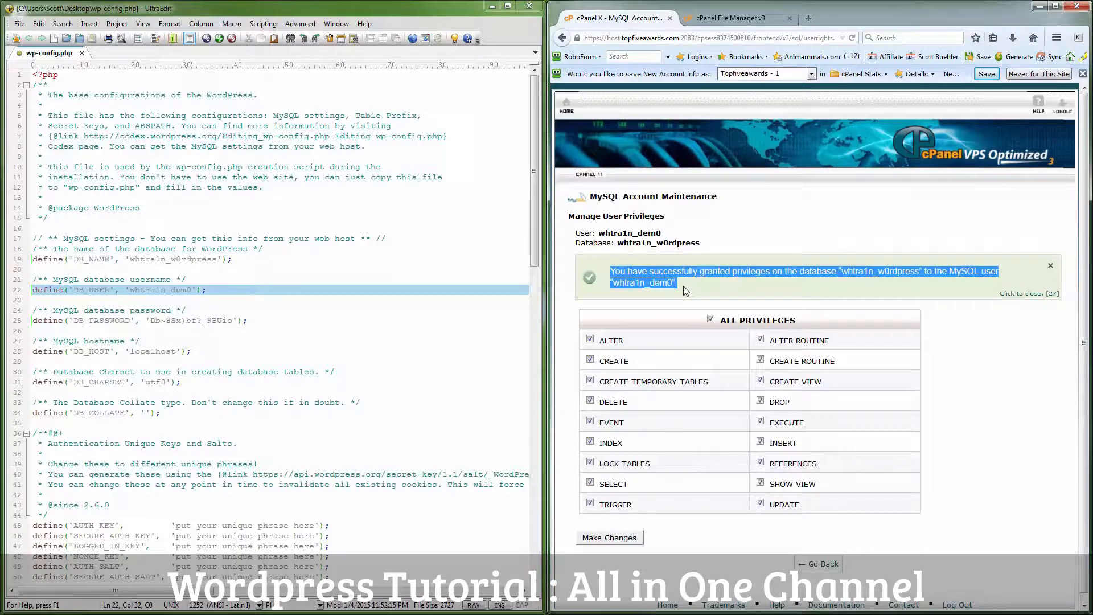
pyautogui.click(819, 565)
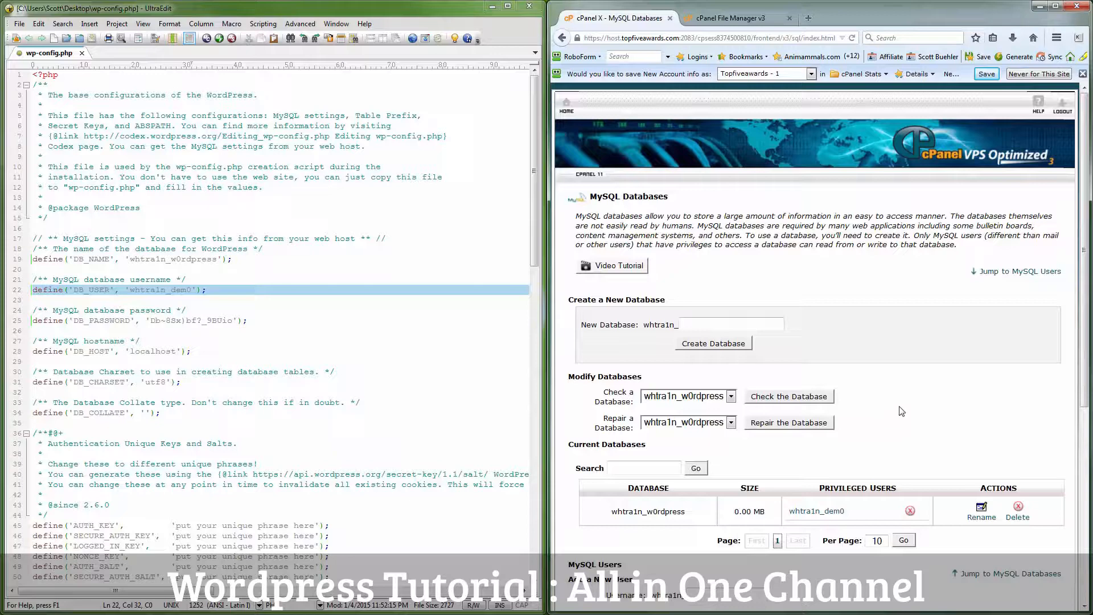
pyautogui.click(706, 19)
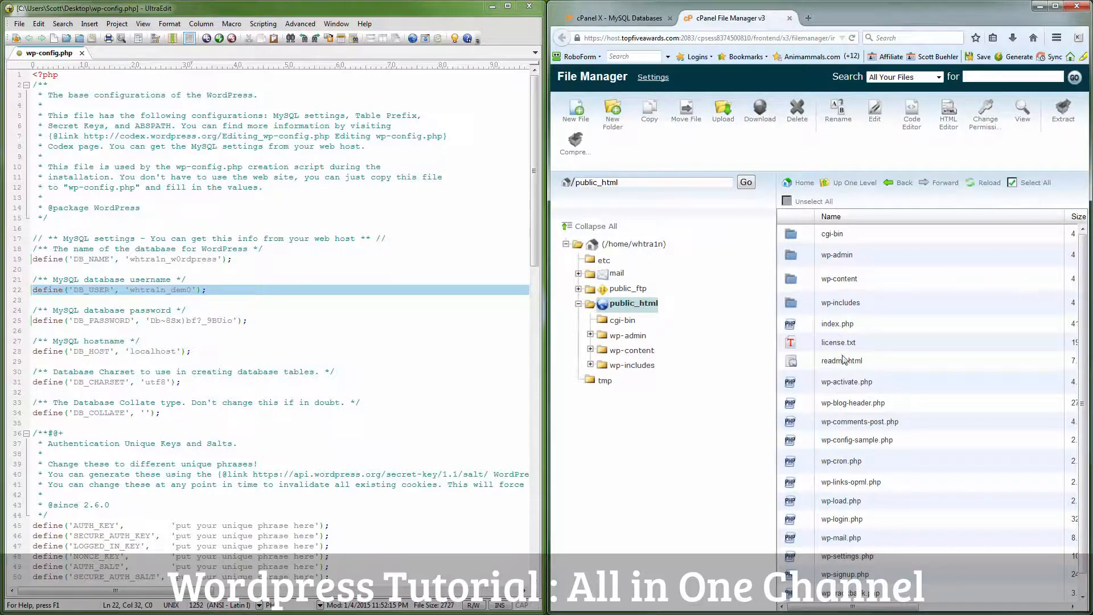
# Step: Select wp-config-sample.php in public_html and confirm its deletion
pyautogui.click(900, 444)
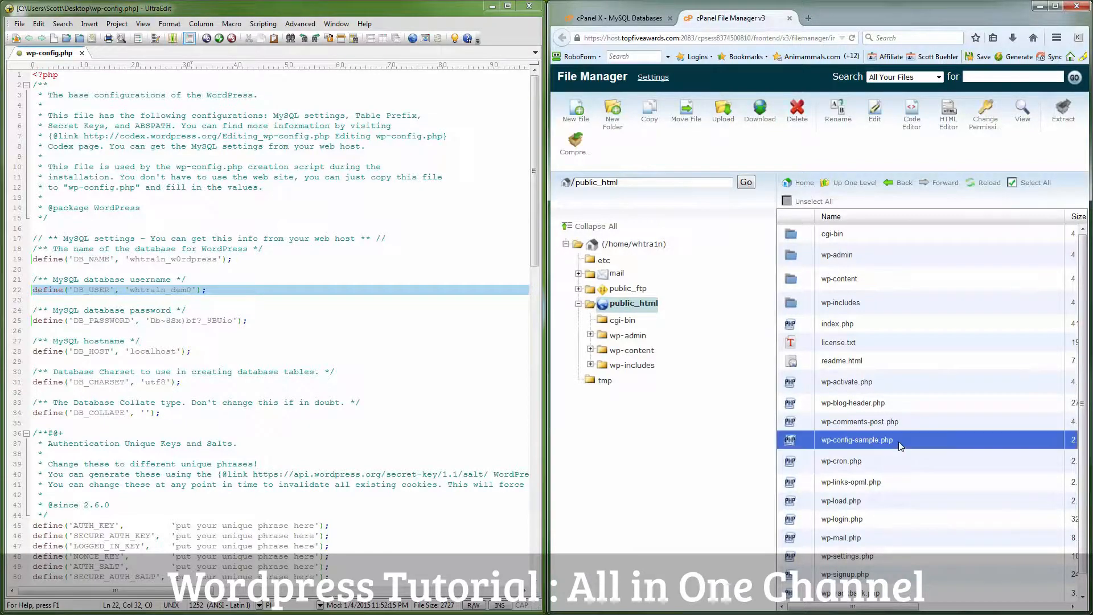
pyautogui.click(798, 113)
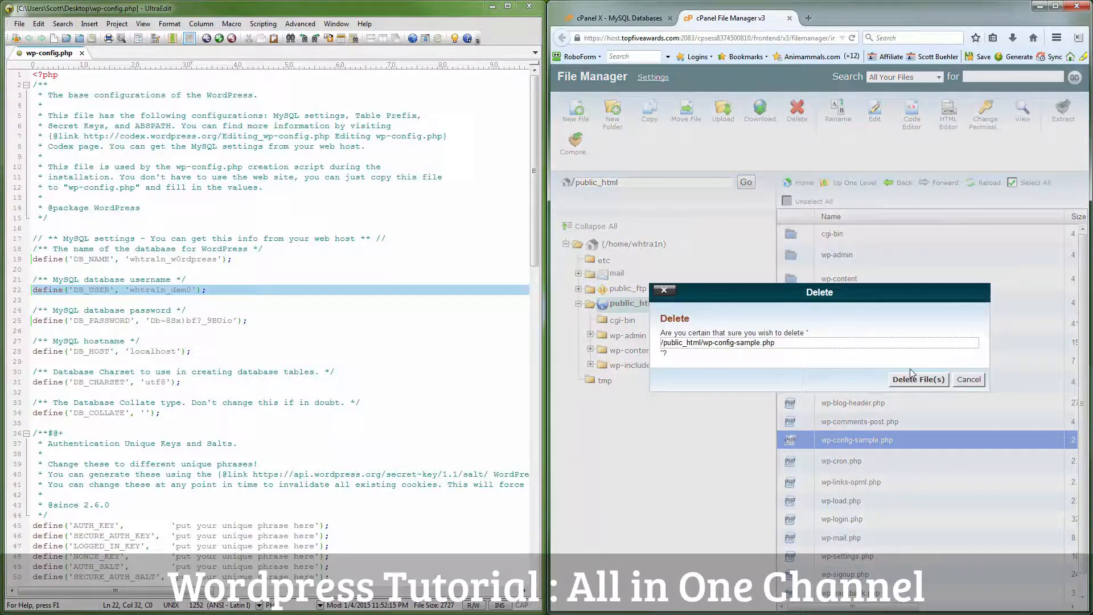
pyautogui.click(917, 379)
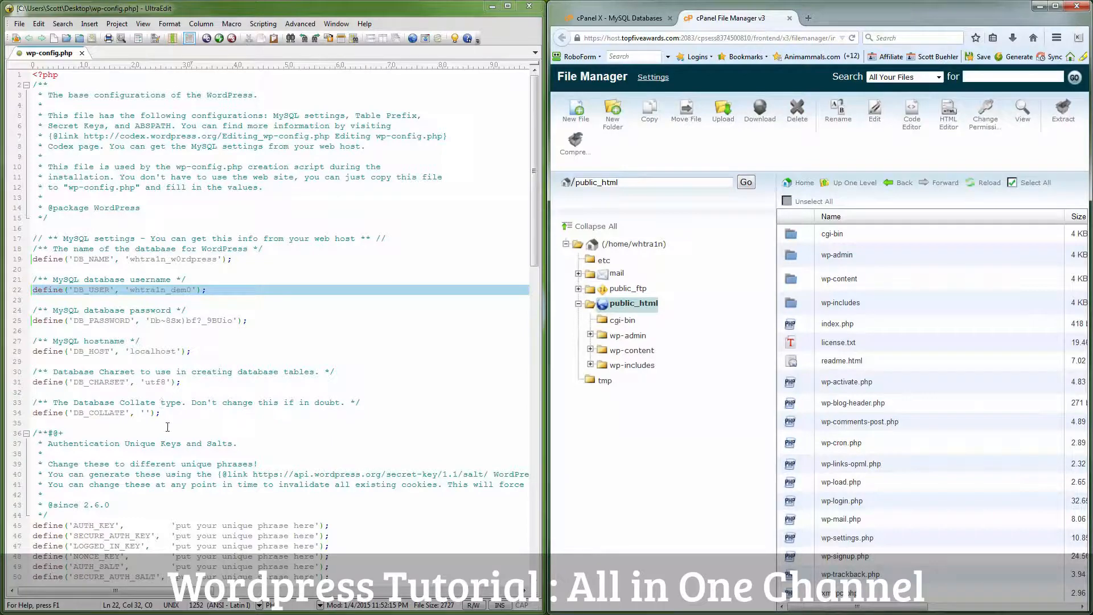
pyautogui.click(233, 484)
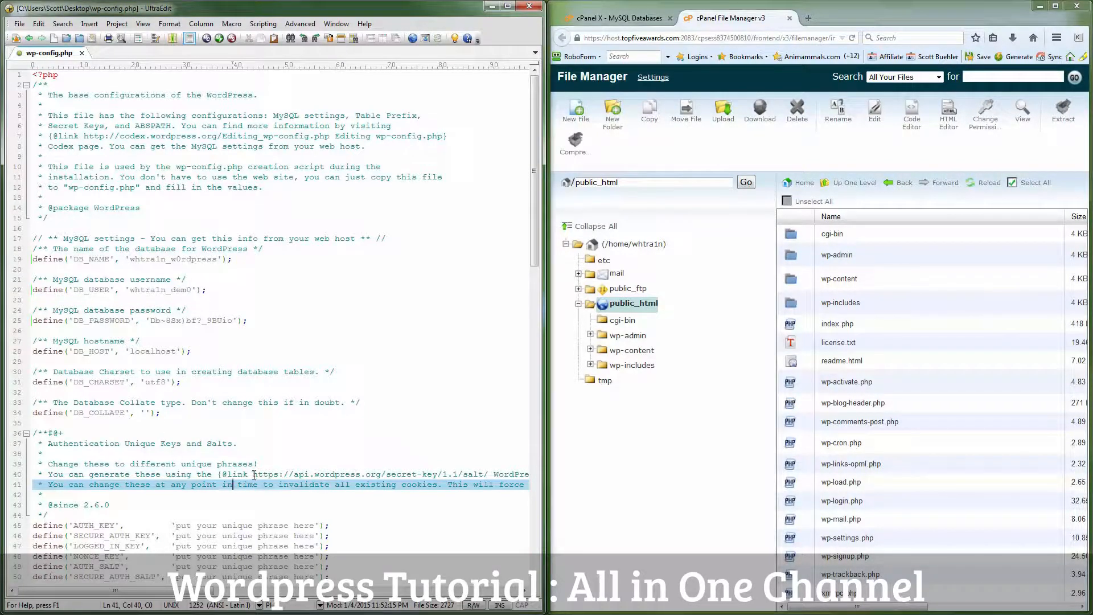
# Step: Load the secret-key generator URL from wp-config.php and copy the eight generated salt keys
pyautogui.moveTo(254, 474); pyautogui.dragTo(491, 477)
pyautogui.rightClick(479, 476)
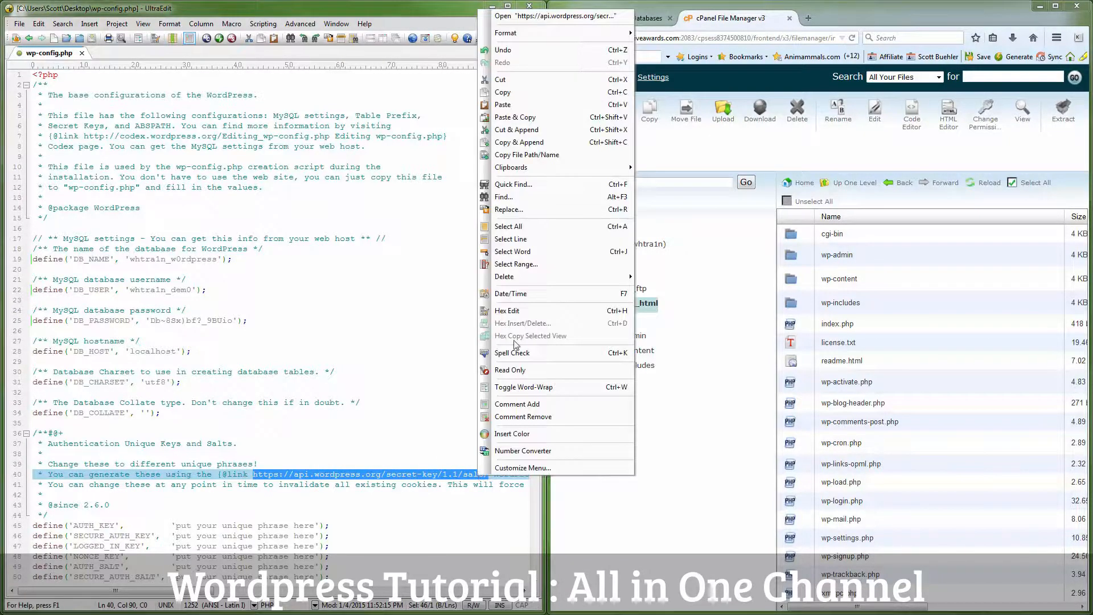
pyautogui.click(531, 97)
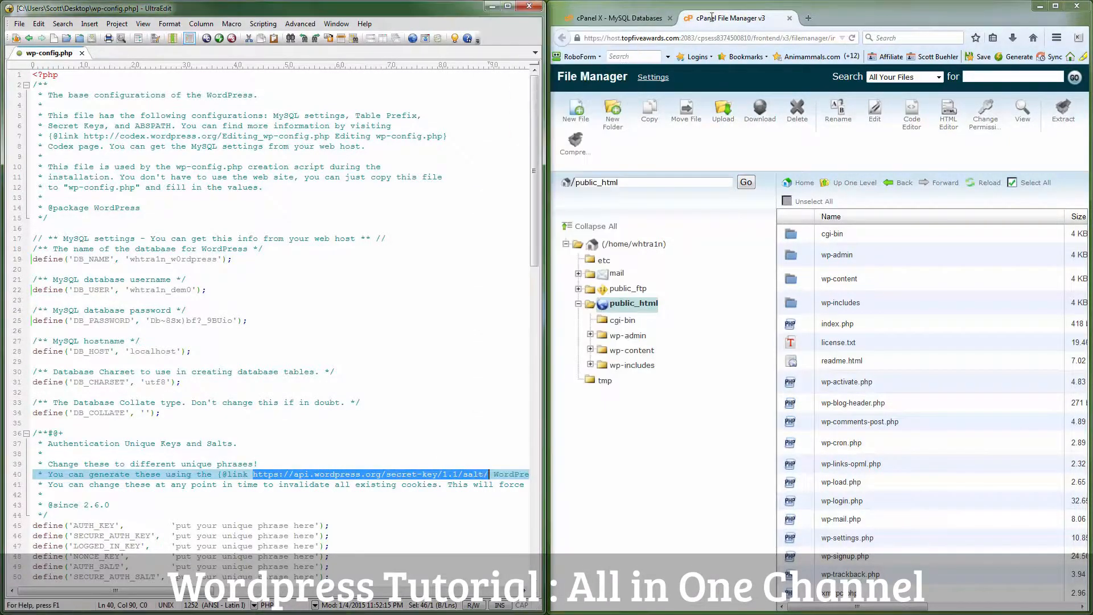
pyautogui.click(809, 19)
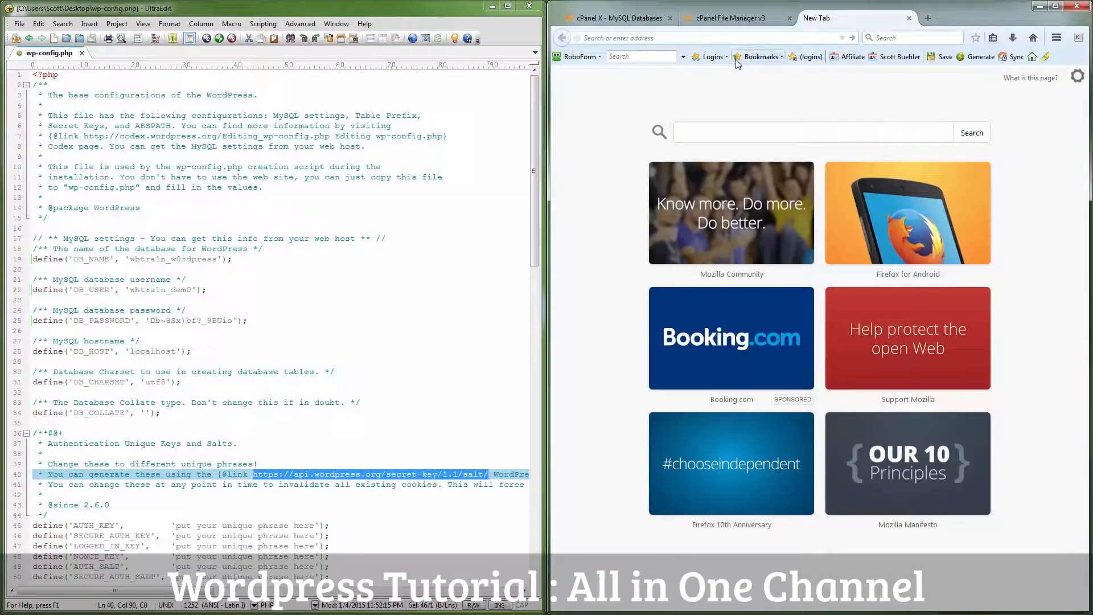
pyautogui.hotkey('ctrl', 'v')
pyautogui.press('Return')
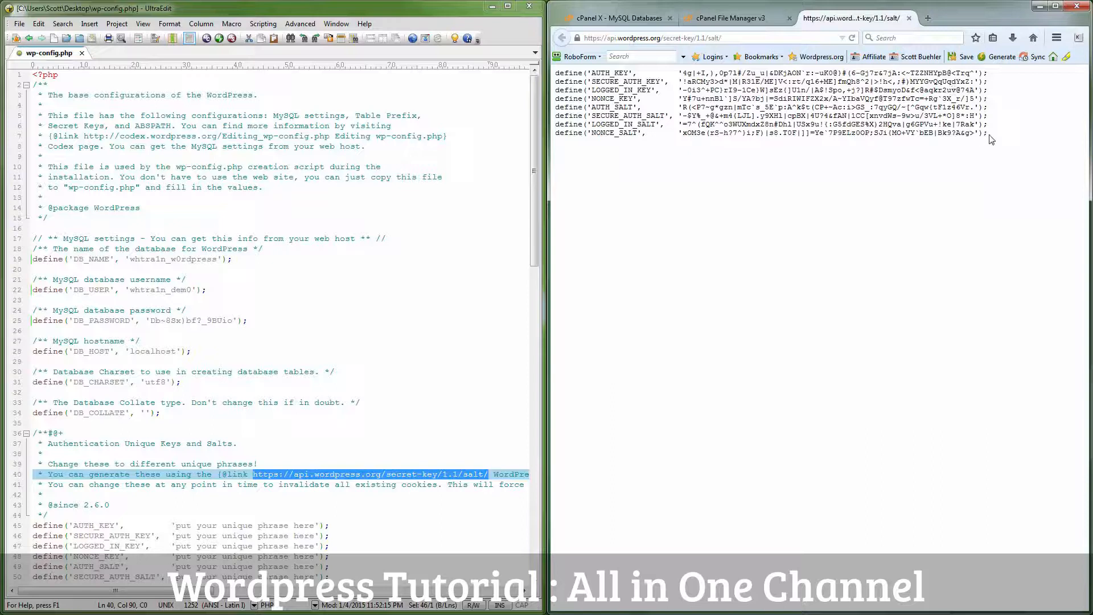
pyautogui.moveTo(989, 135); pyautogui.dragTo(556, 72)
pyautogui.rightClick(564, 77)
pyautogui.click(589, 86)
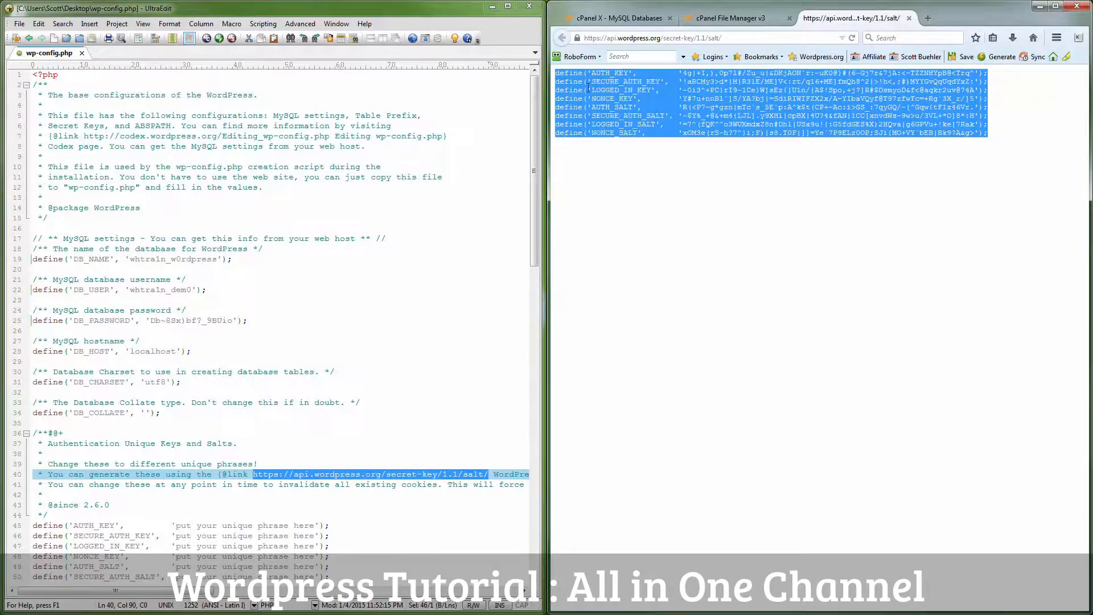
# Step: Replace the eight placeholder key and salt lines with the copied keys and save wp-config.php
pyautogui.click(241, 524)
pyautogui.scroll(-2, 349, 490)
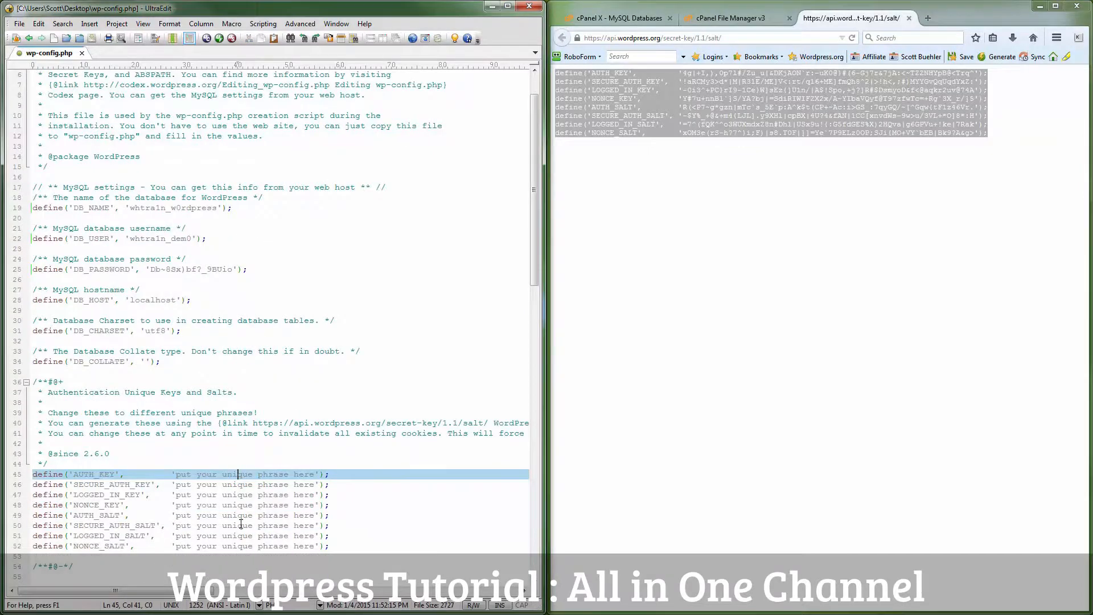
pyautogui.moveTo(339, 494); pyautogui.dragTo(29, 427)
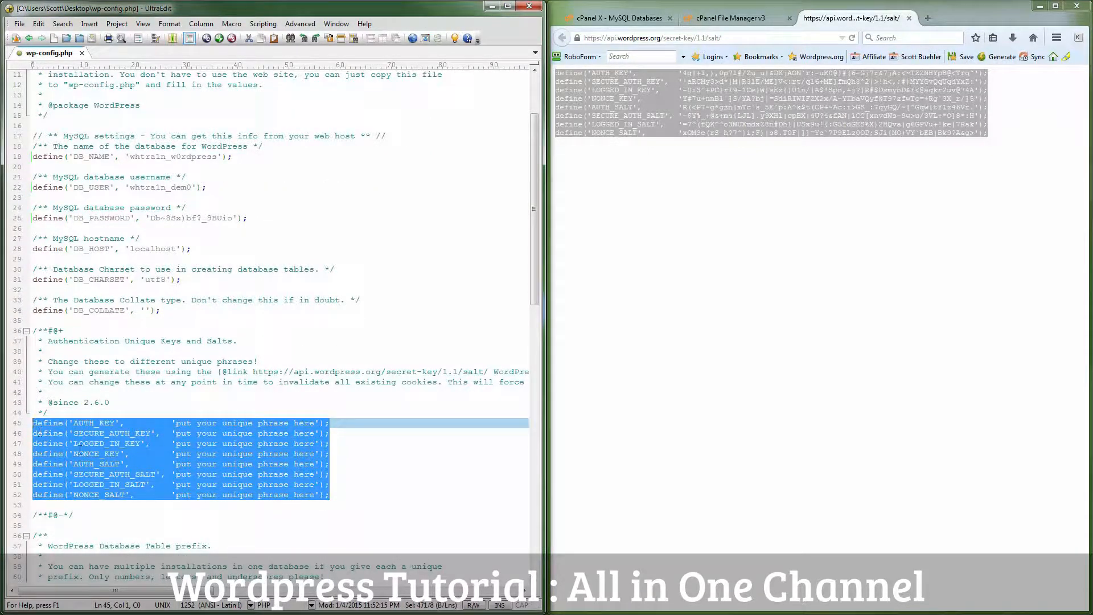
pyautogui.hotkey('ctrl', 'v')
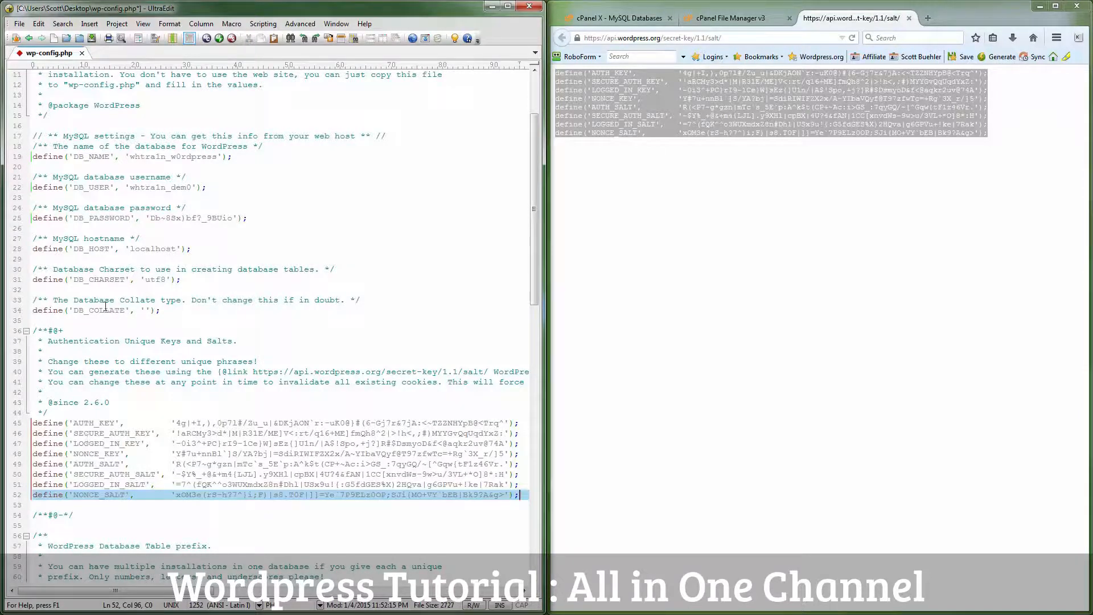
pyautogui.click(19, 24)
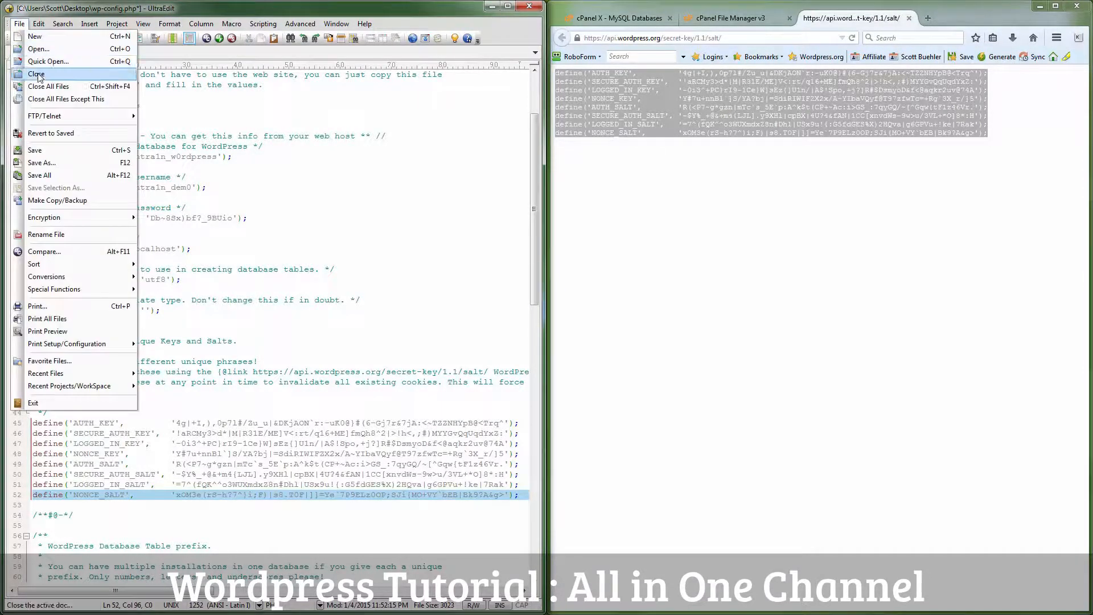
pyautogui.click(35, 151)
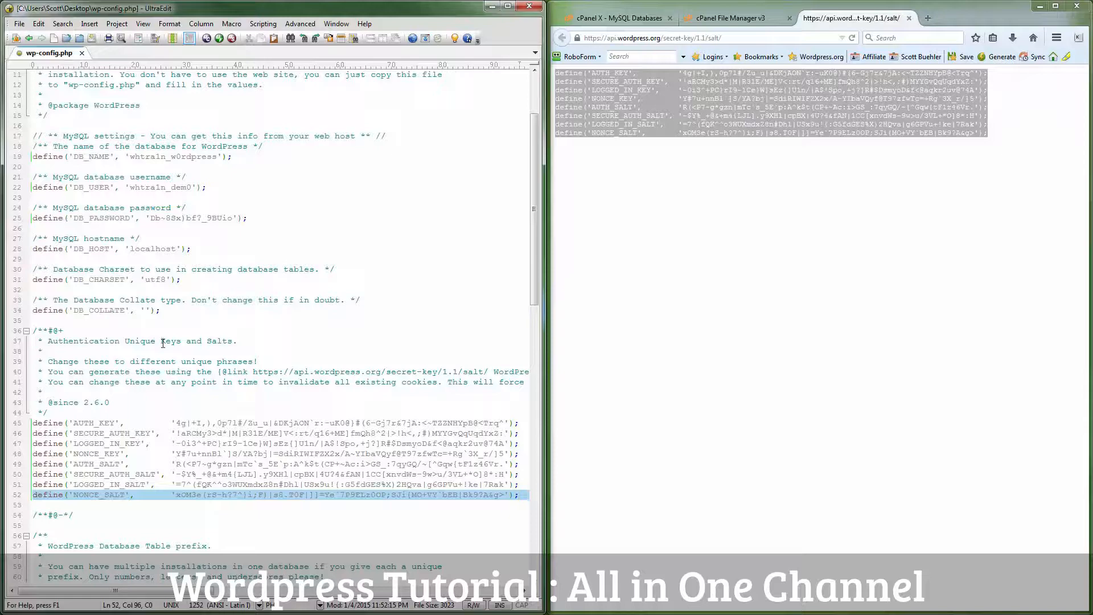
pyautogui.click(163, 343)
pyautogui.scroll(4, 162, 343)
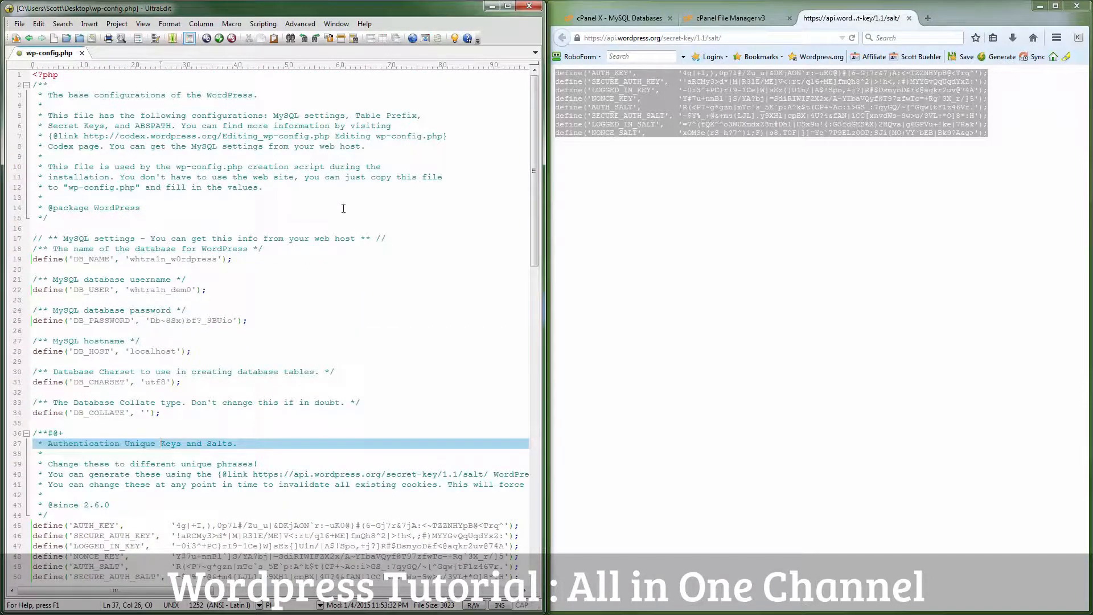
# Step: Close the text editor and the salt keys page, widening the browser window
pyautogui.click(533, 11)
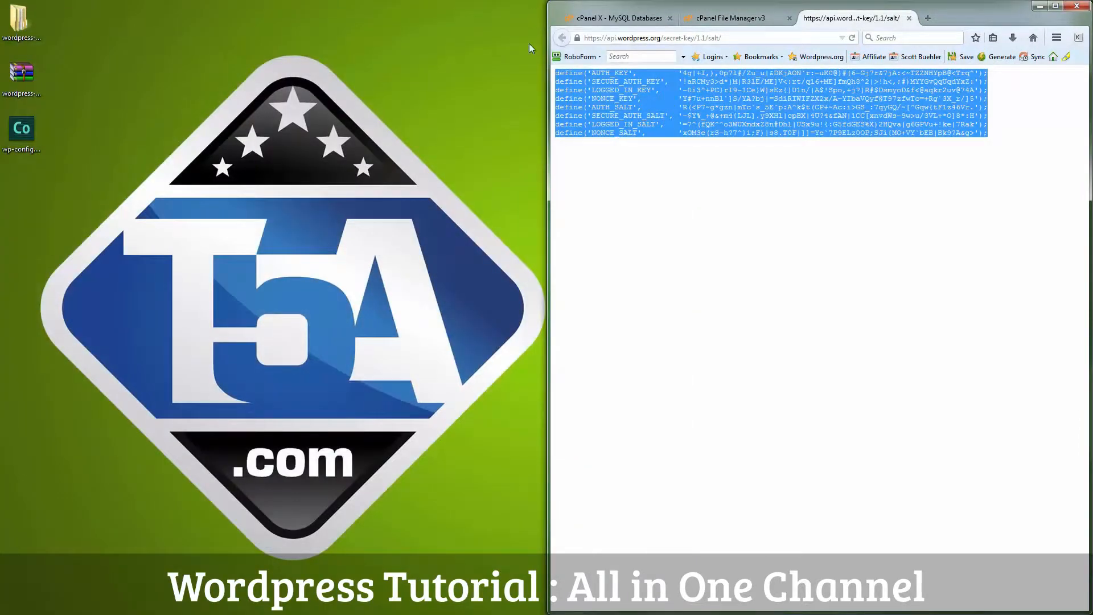
pyautogui.click(708, 170)
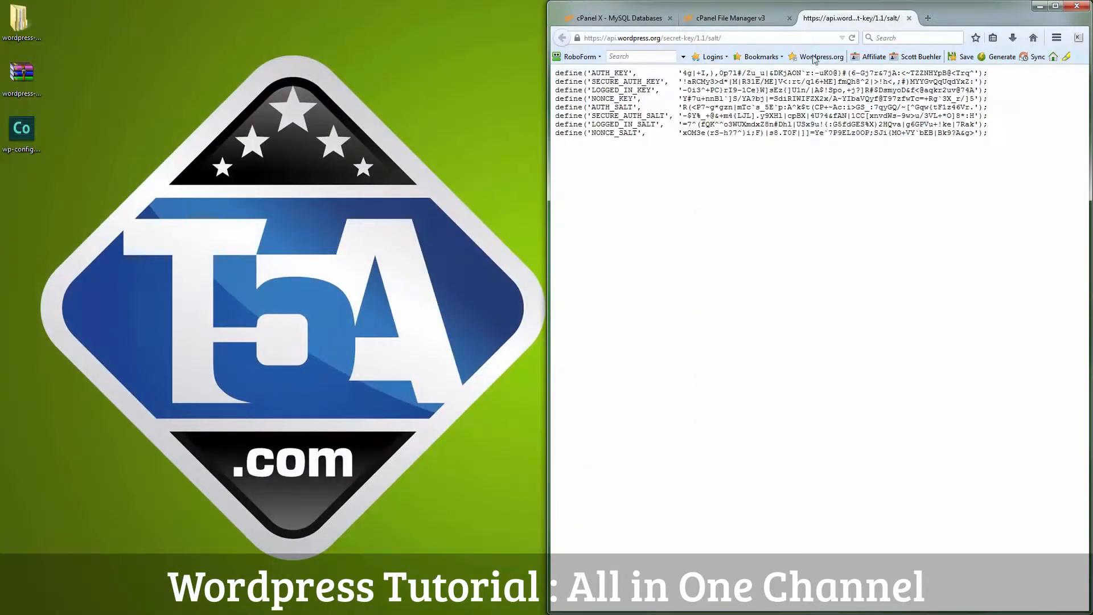
pyautogui.click(545, 39)
pyautogui.moveTo(549, 41); pyautogui.dragTo(66, 30)
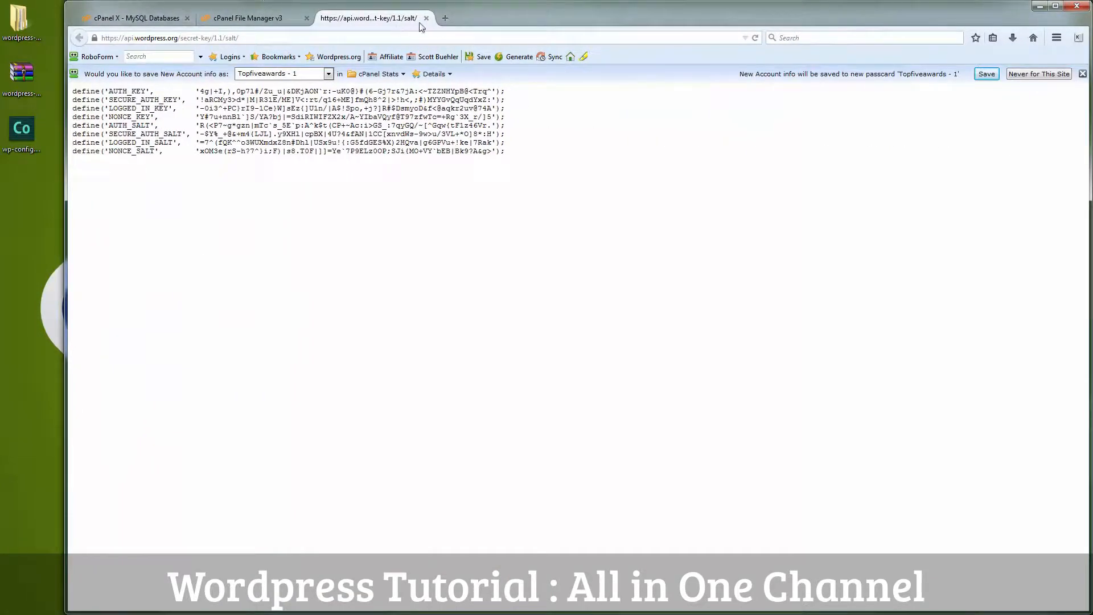
pyautogui.click(426, 18)
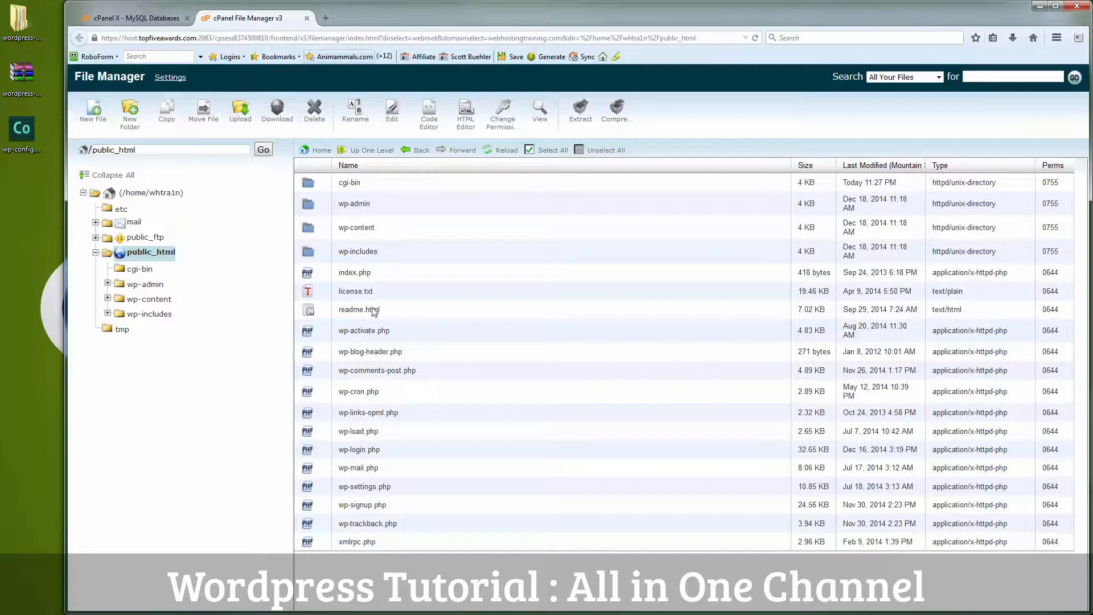
# Step: Upload wp-config.php from the computer into public_html and refresh the file listing
pyautogui.click(239, 119)
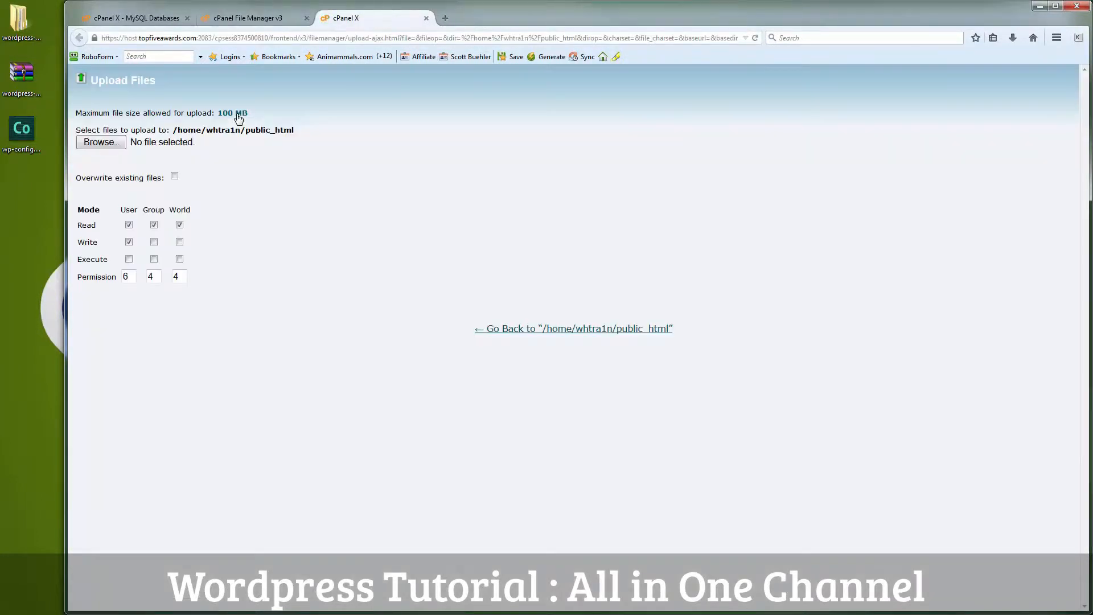
pyautogui.click(103, 145)
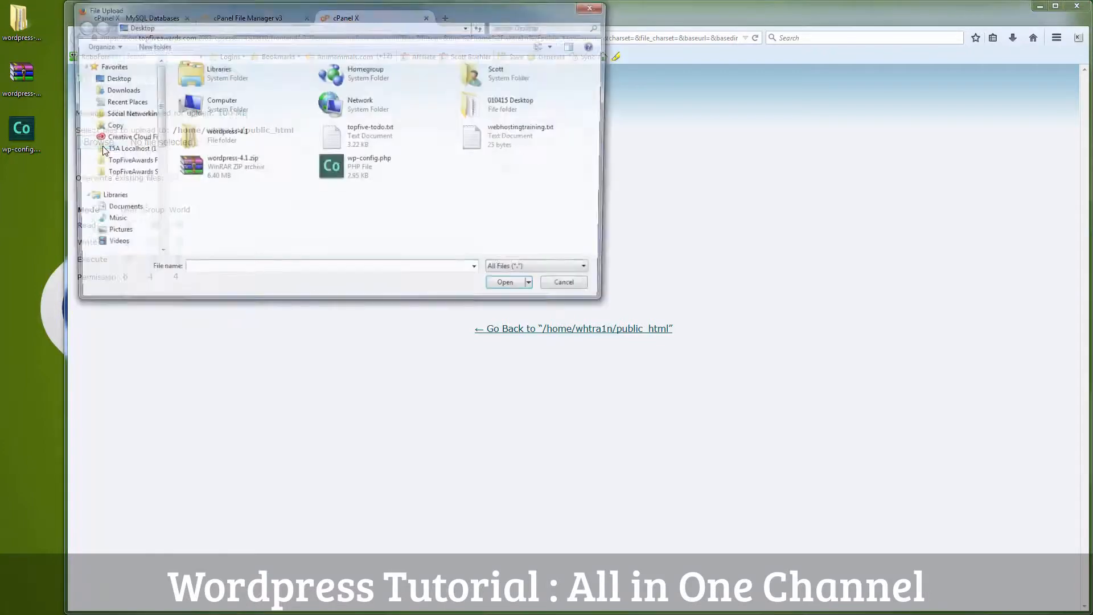
pyautogui.click(344, 174)
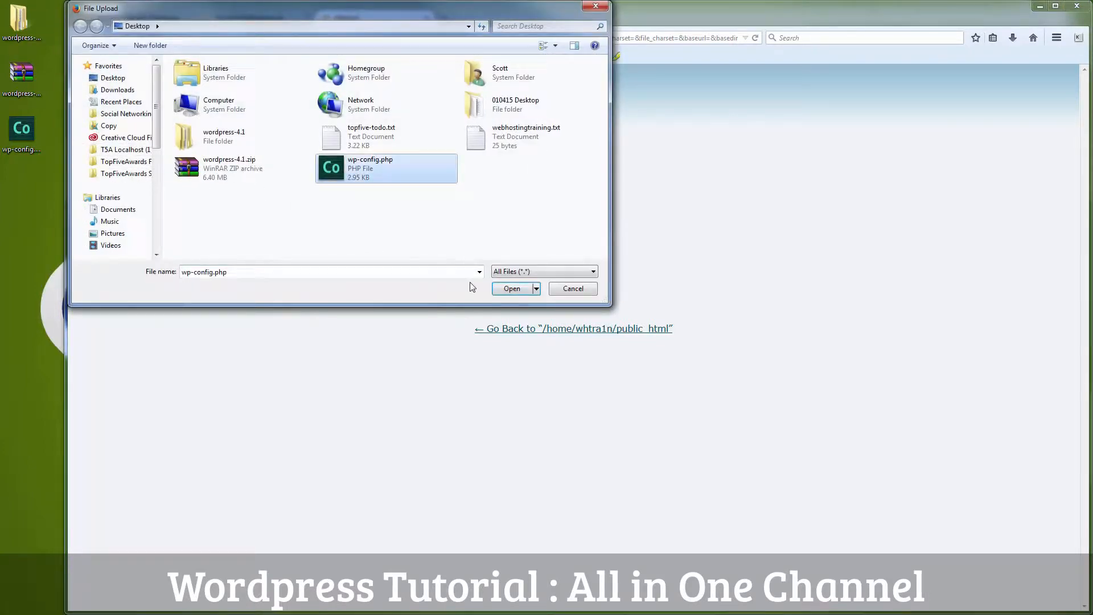
pyautogui.click(515, 289)
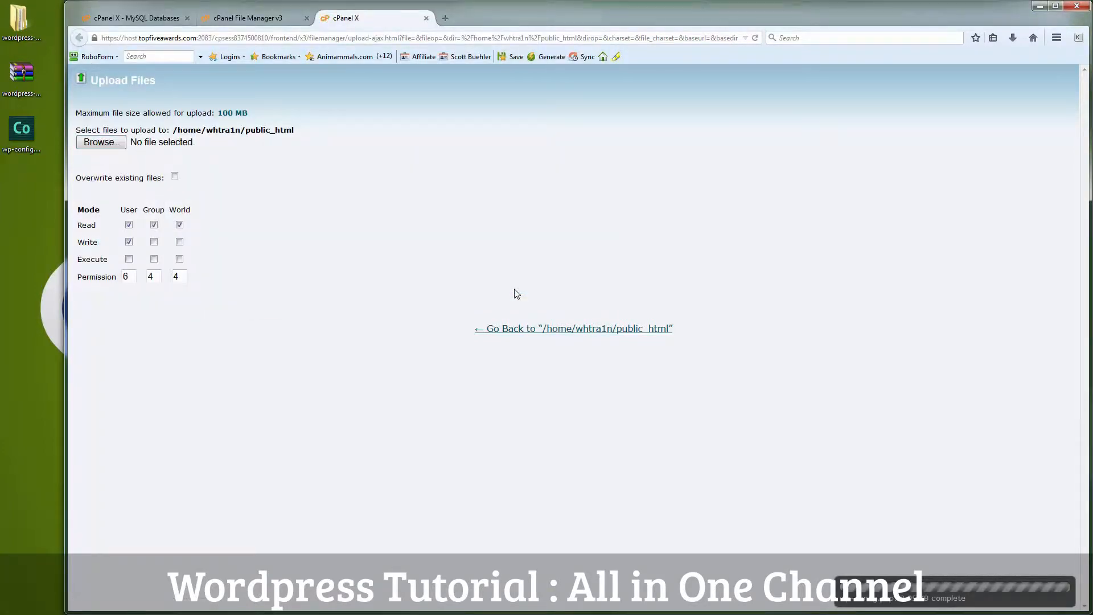
pyautogui.click(426, 17)
pyautogui.click(499, 150)
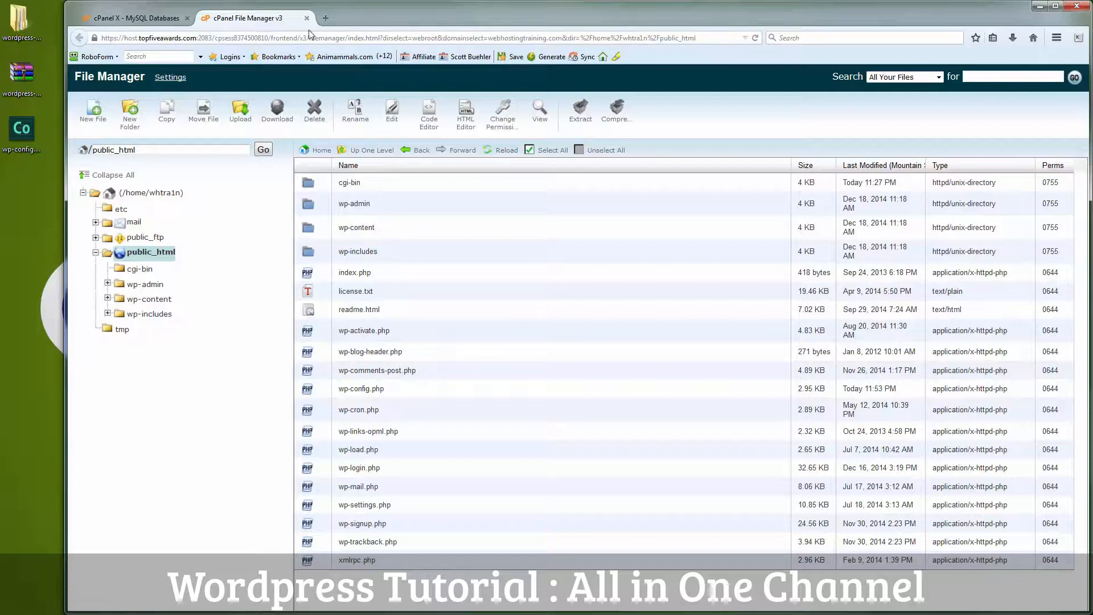
# Step: Load webhostingtraining.com in a new tab to reach the WordPress setup form
pyautogui.click(326, 20)
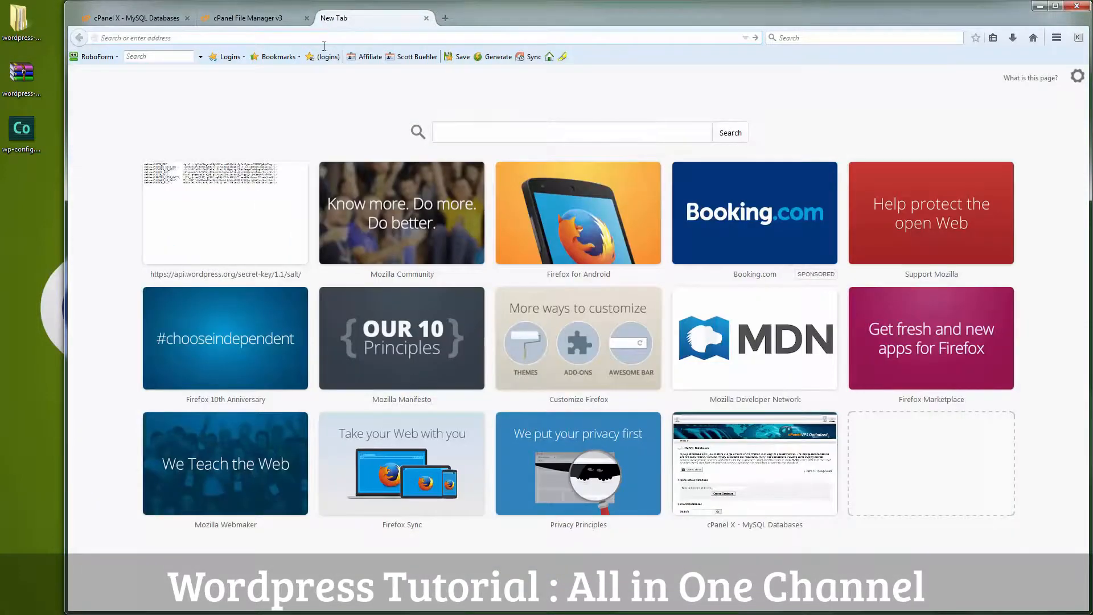
pyautogui.write('webho')
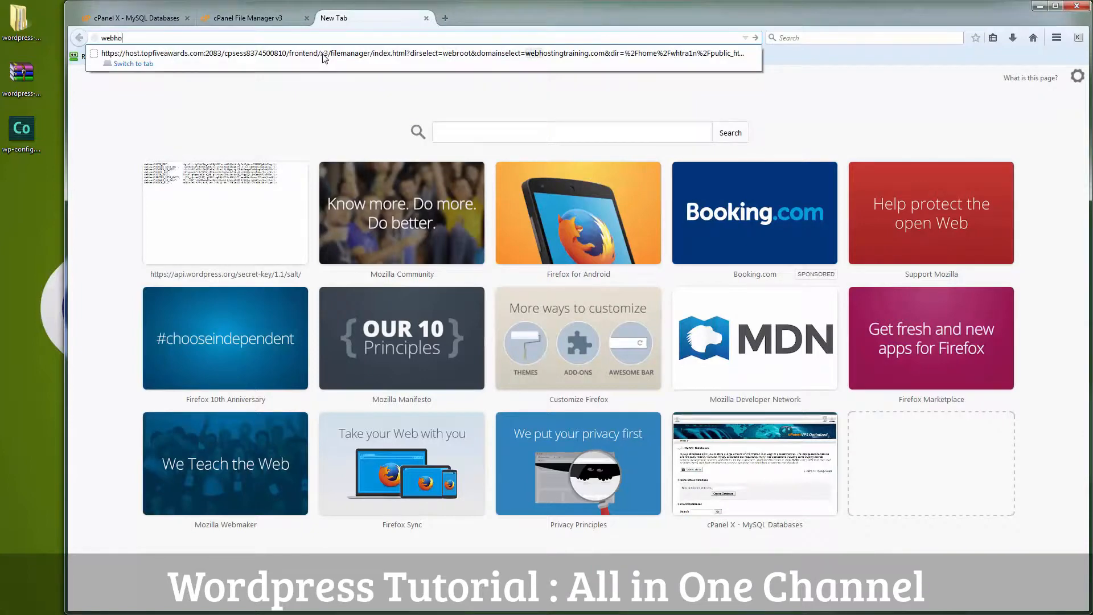
pyautogui.write('stingtraining')
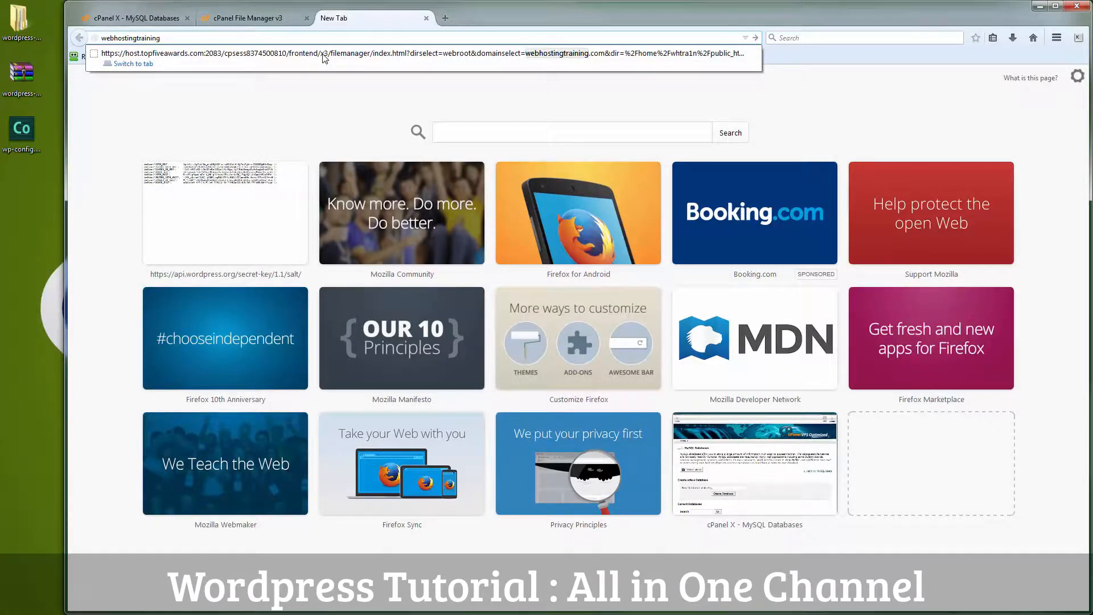
pyautogui.hotkey('ctrl', 'Return')
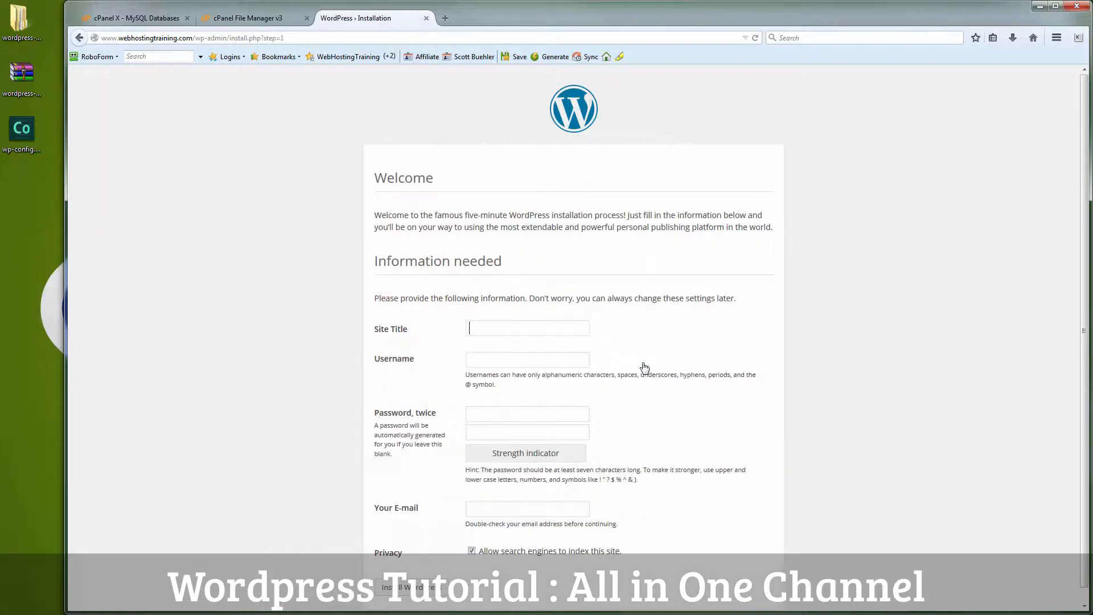
pyautogui.scroll(-1, 644, 368)
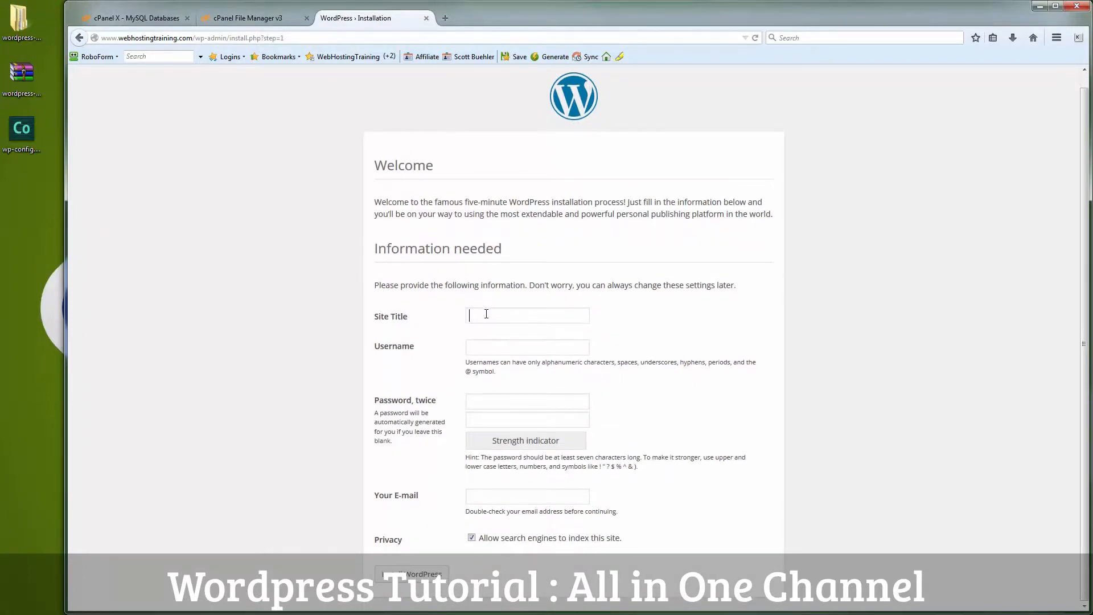
# Step: Enter site title 'Web Hosting Training', the admin username and a generated strong password, then install
pyautogui.write('Web Hosting Training')
pyautogui.press('Tab')
pyautogui.write('scottpassword')
pyautogui.click(550, 57)
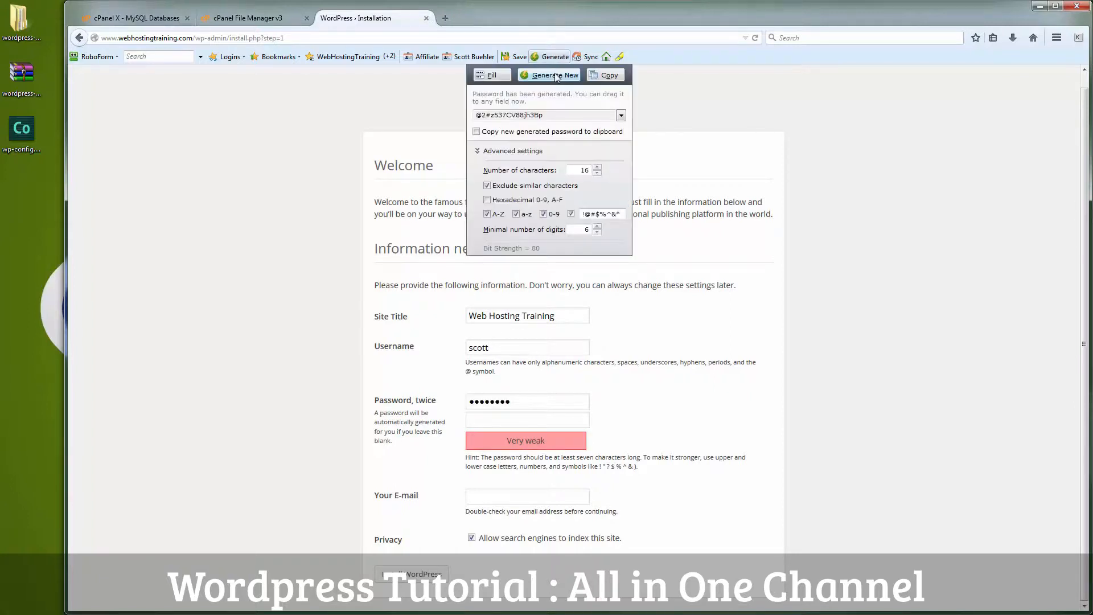
pyautogui.click(556, 76)
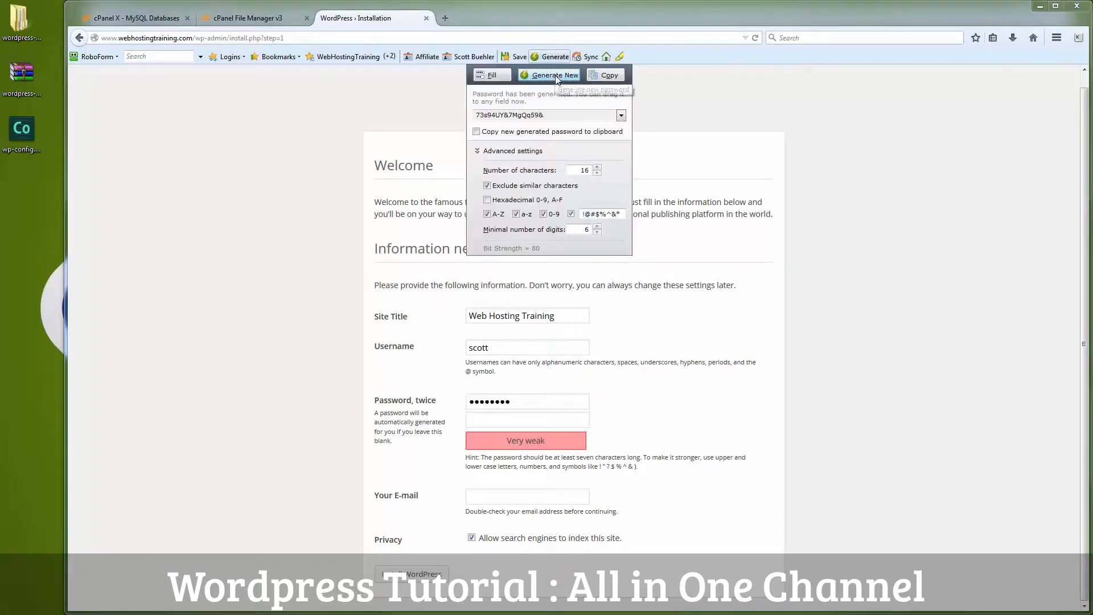
pyautogui.click(604, 76)
pyautogui.moveTo(532, 401); pyautogui.dragTo(464, 402)
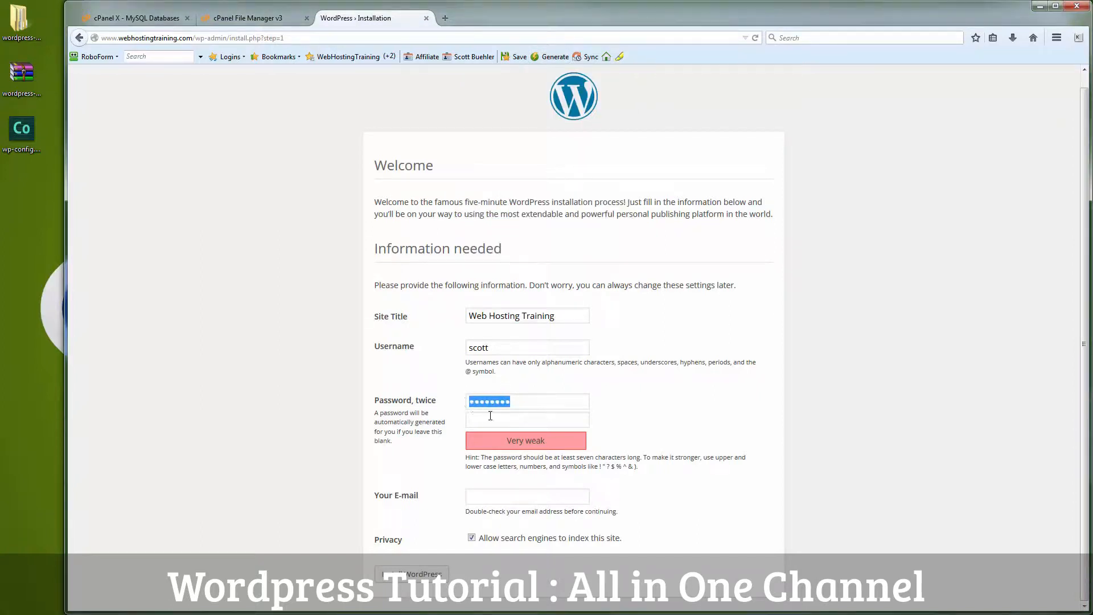
pyautogui.hotkey('ctrl', 'v')
pyautogui.hotkey('ctrl', 'v')
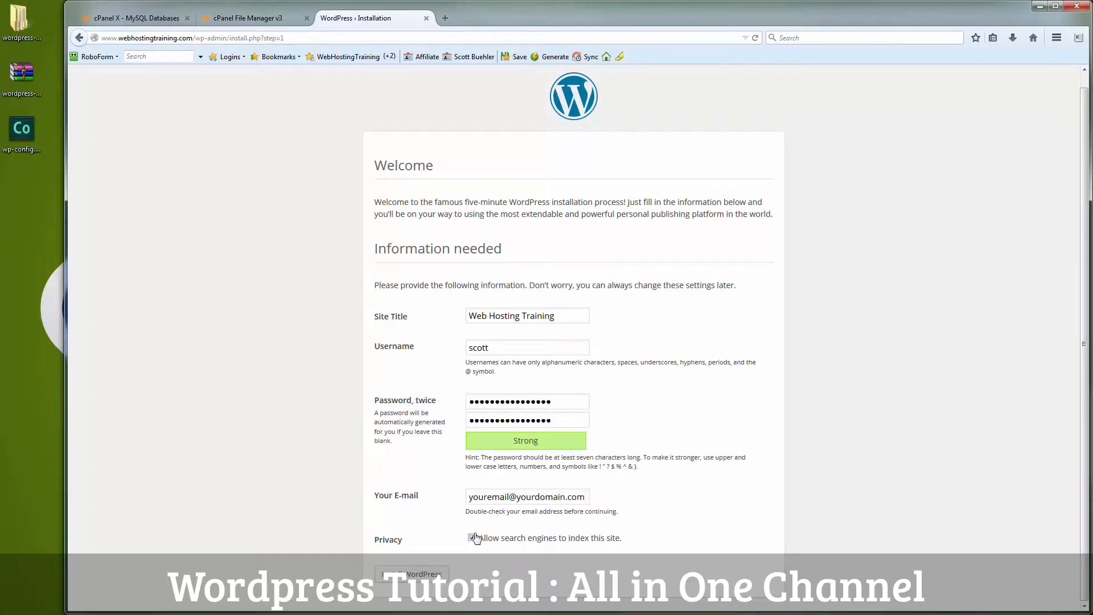
pyautogui.click(424, 574)
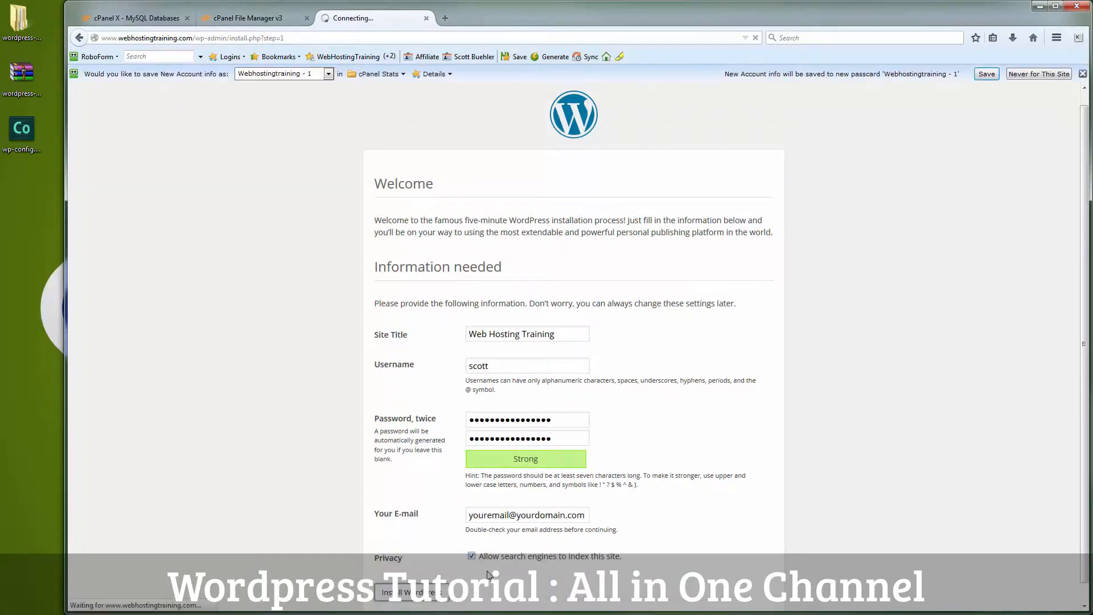
# Step: Log in as the new admin with the generated password and Remember Me, then visit the site
pyautogui.click(1082, 74)
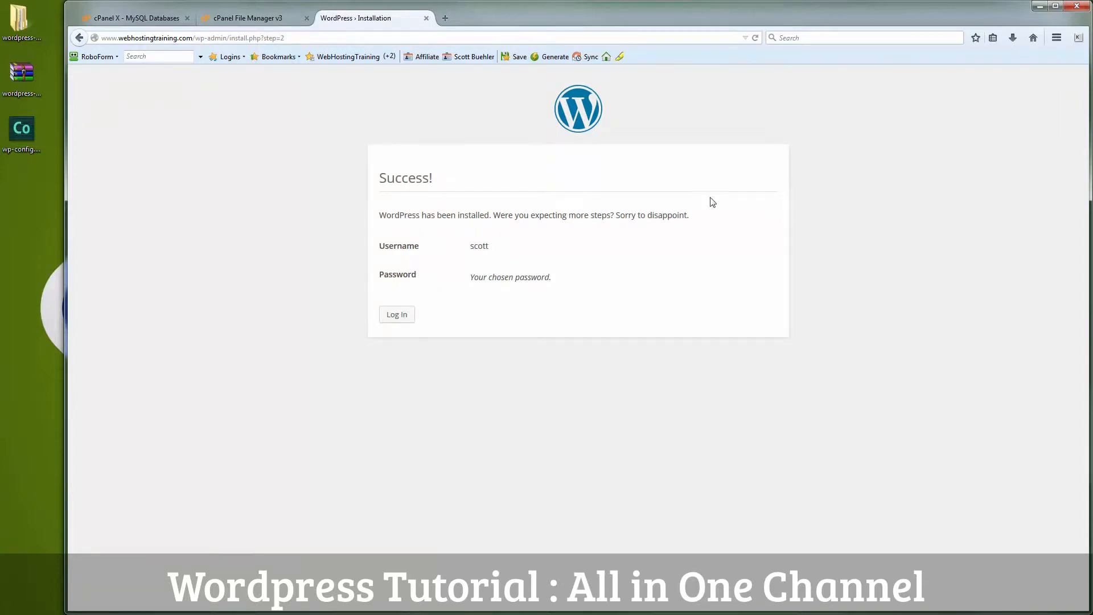
pyautogui.click(410, 316)
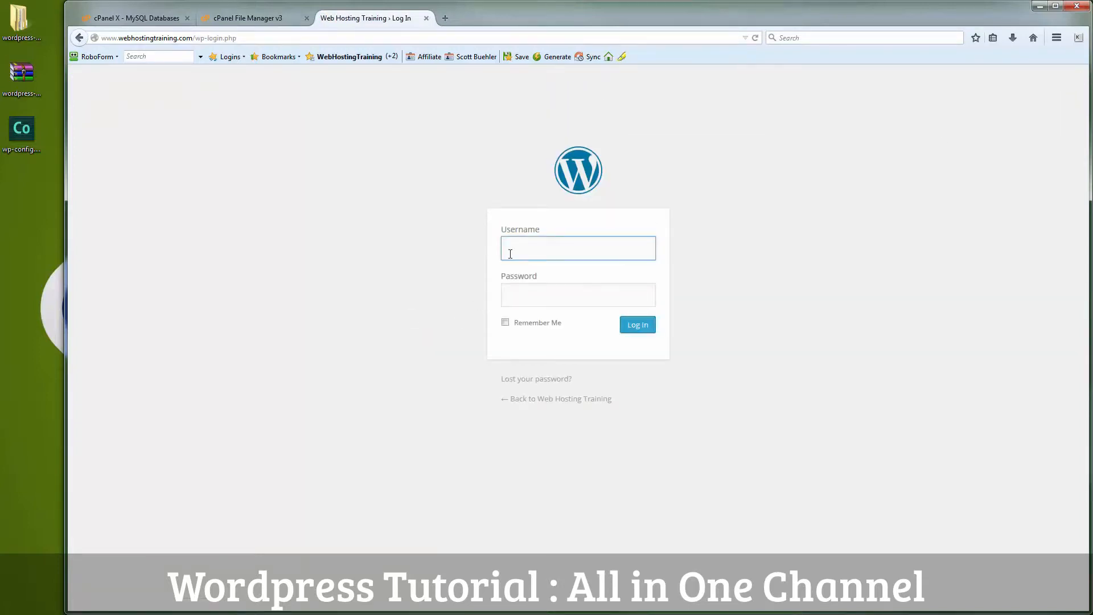
pyautogui.write('scott')
pyautogui.press('Tab')
pyautogui.hotkey('ctrl', 'v')
pyautogui.click(505, 322)
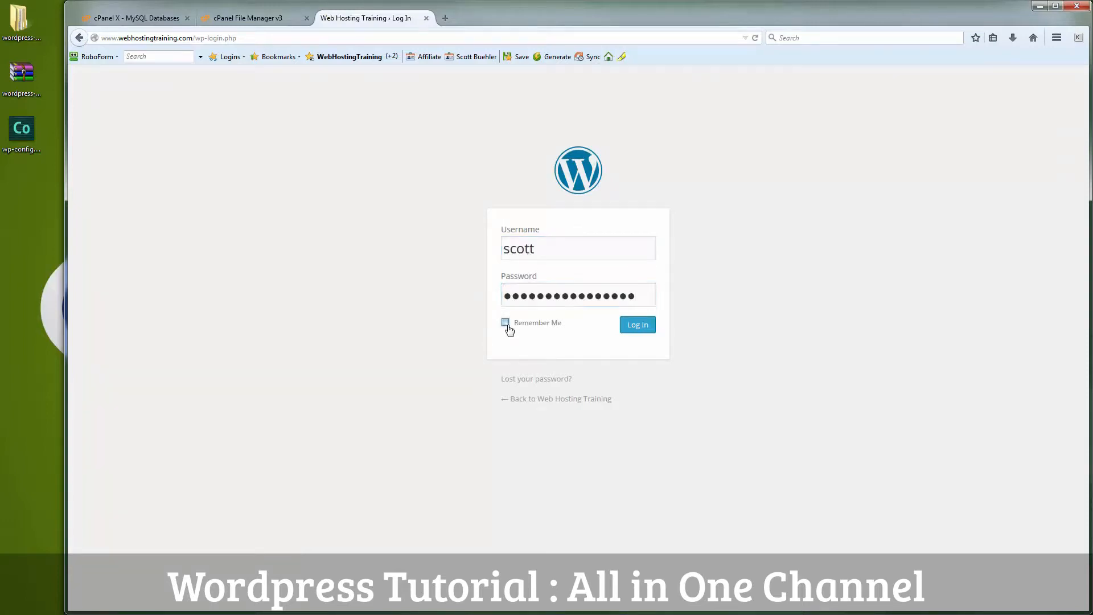
pyautogui.click(638, 330)
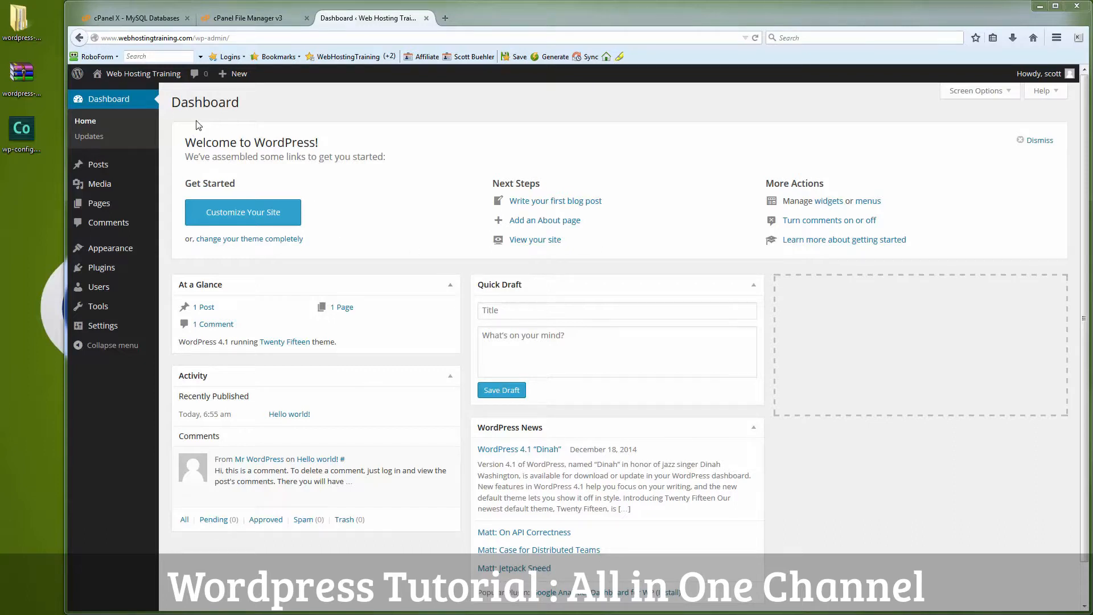
pyautogui.moveTo(145, 76)
pyautogui.click(113, 95)
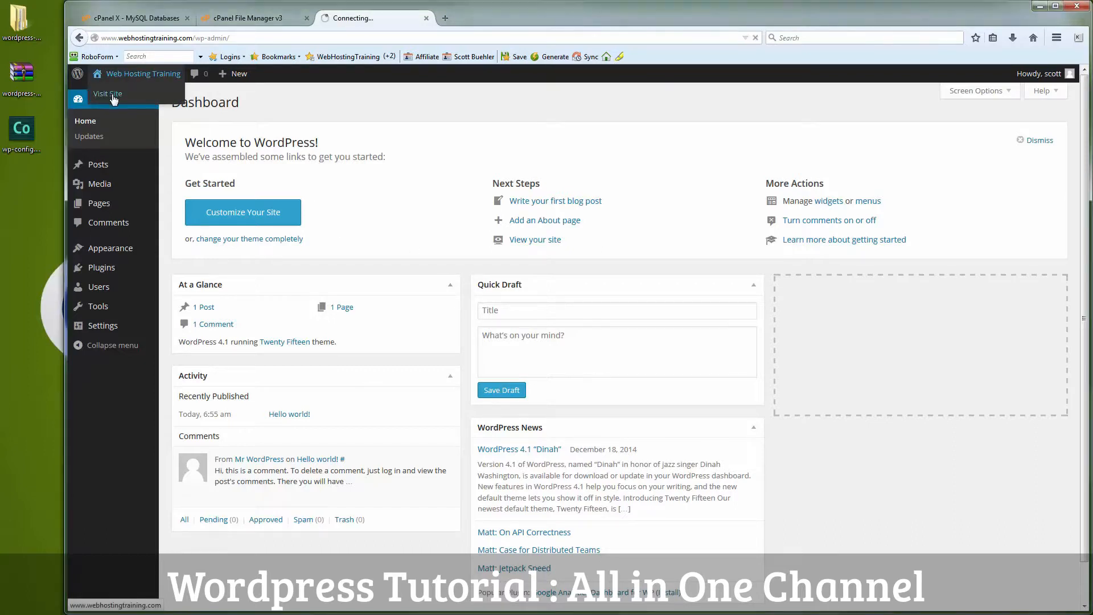